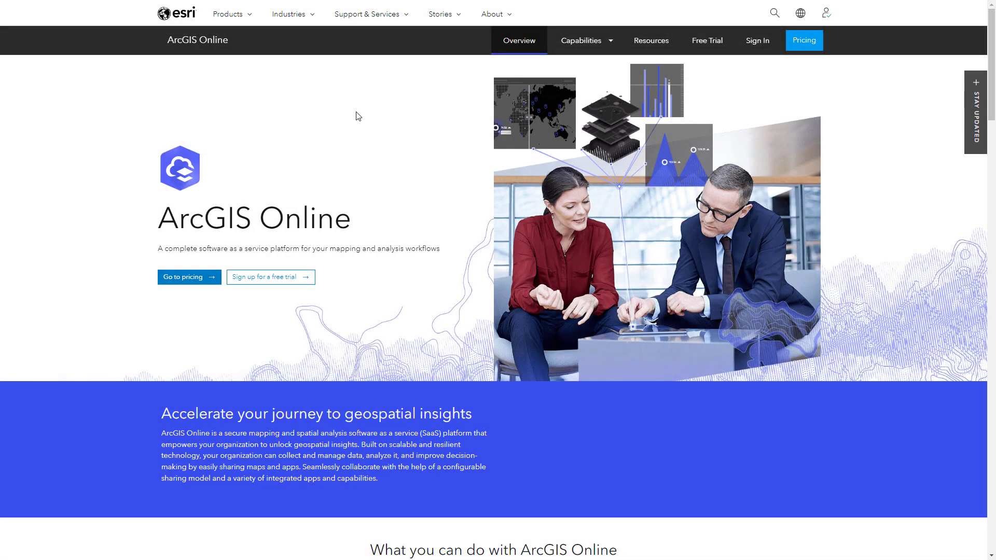
# Go from Capabilities to the Analyze Data product page and scroll through it.
pyautogui.click(611, 45)
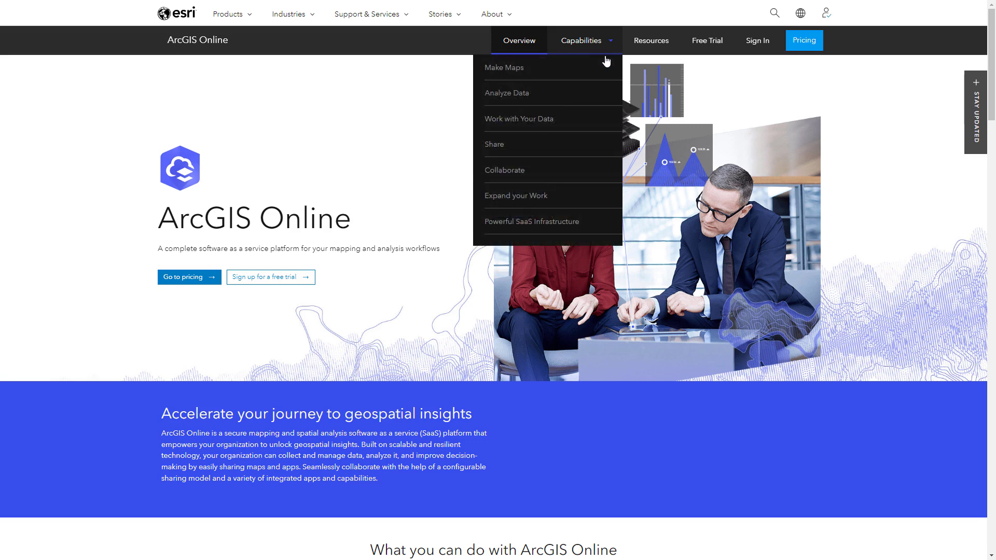
pyautogui.click(601, 95)
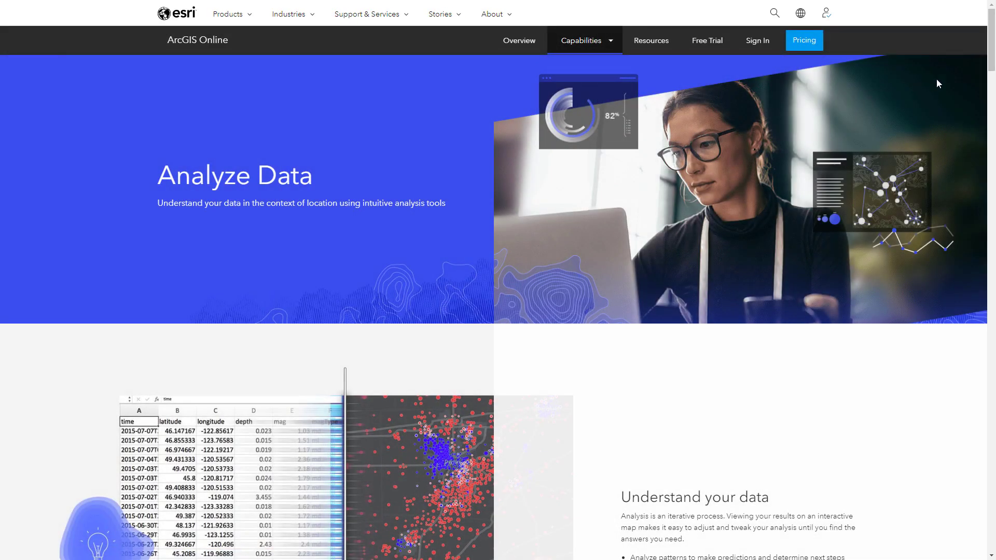
pyautogui.moveTo(992, 63); pyautogui.dragTo(988, 381)
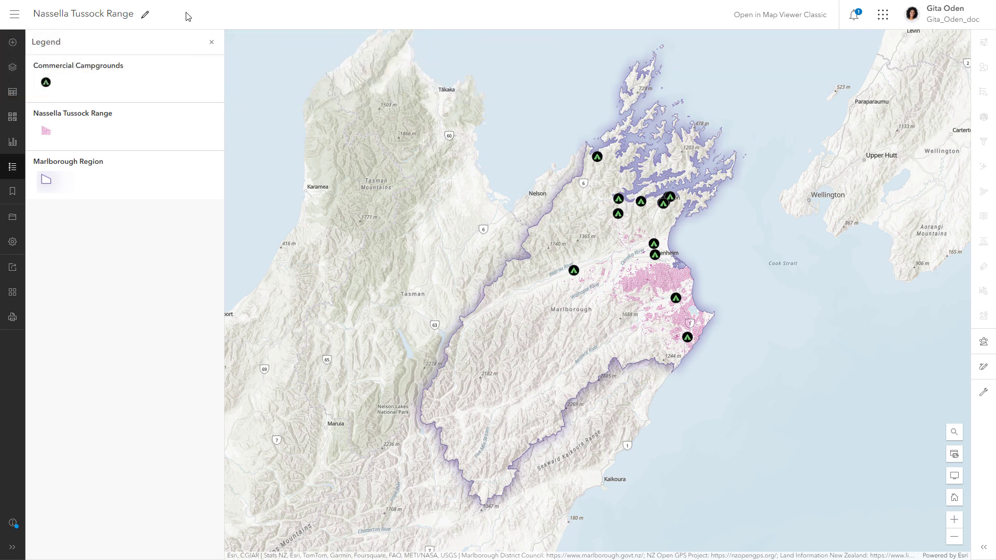
# Review the Commercial Campgrounds, Nassella Tussock Range and Marlborough Region layer properties, ending on Nassella Tussock Range.
pyautogui.click(11, 67)
pyautogui.press('Tab')
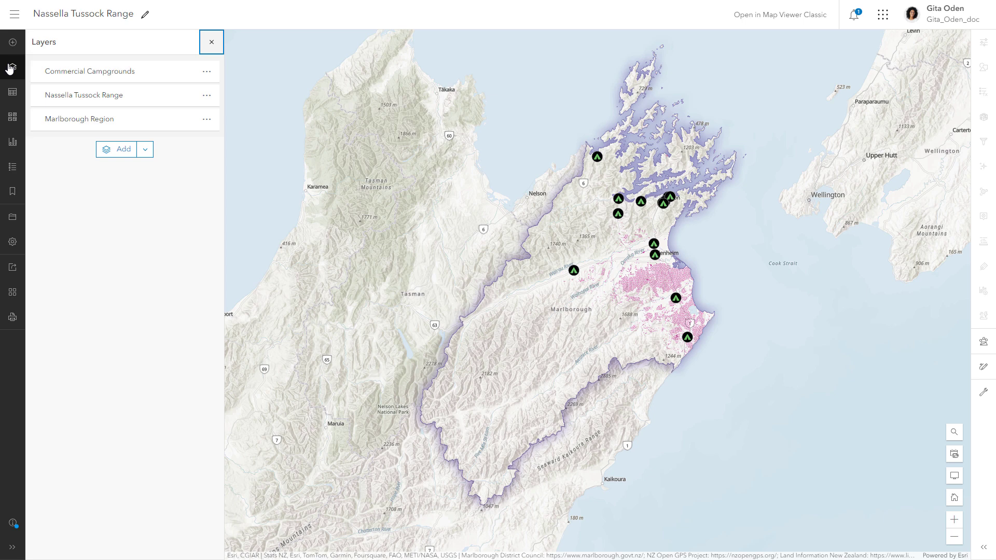
pyautogui.click(79, 77)
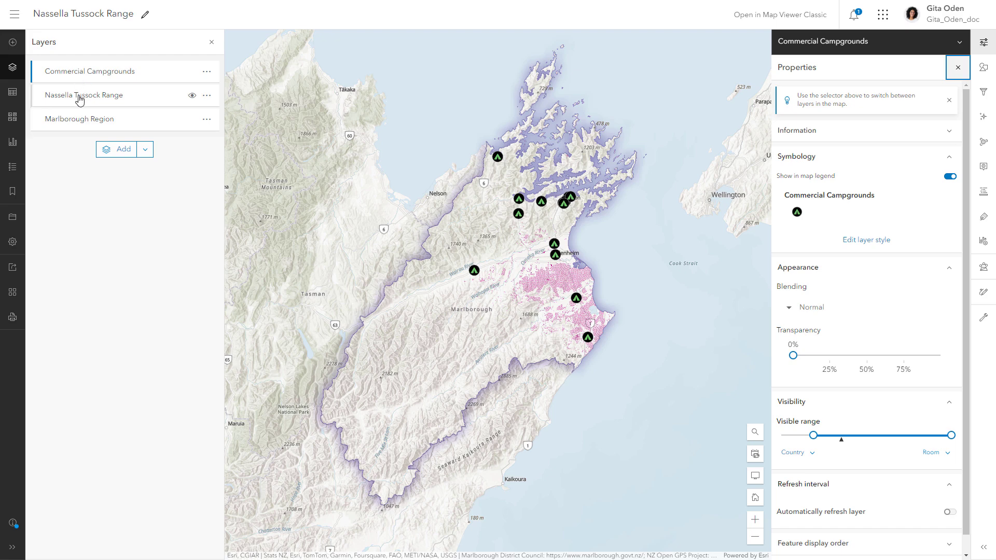
pyautogui.click(80, 97)
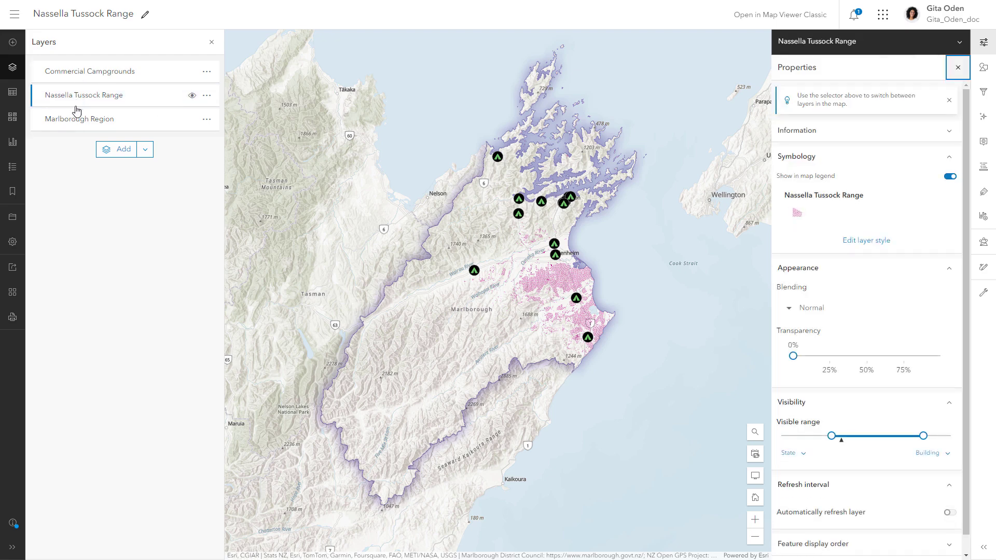
pyautogui.click(75, 128)
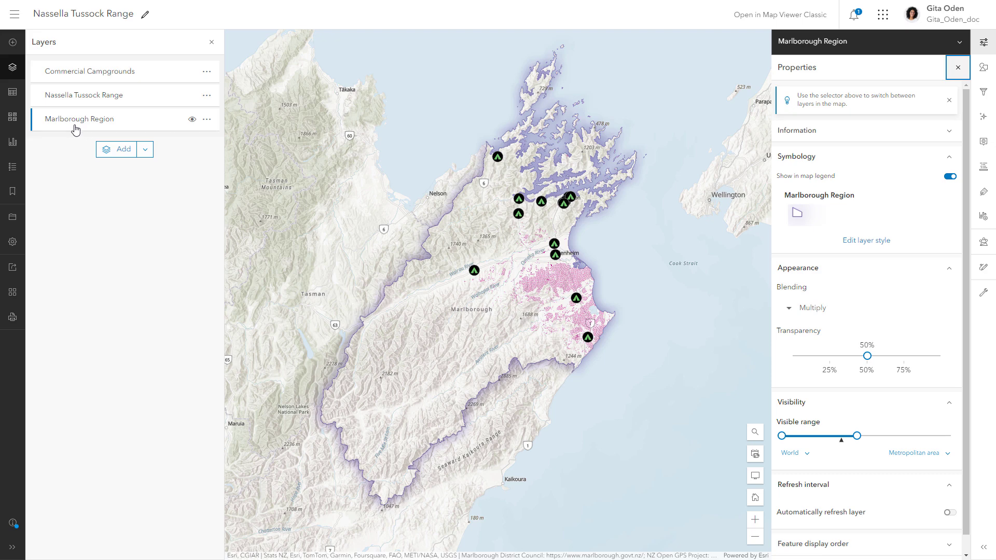
pyautogui.click(125, 98)
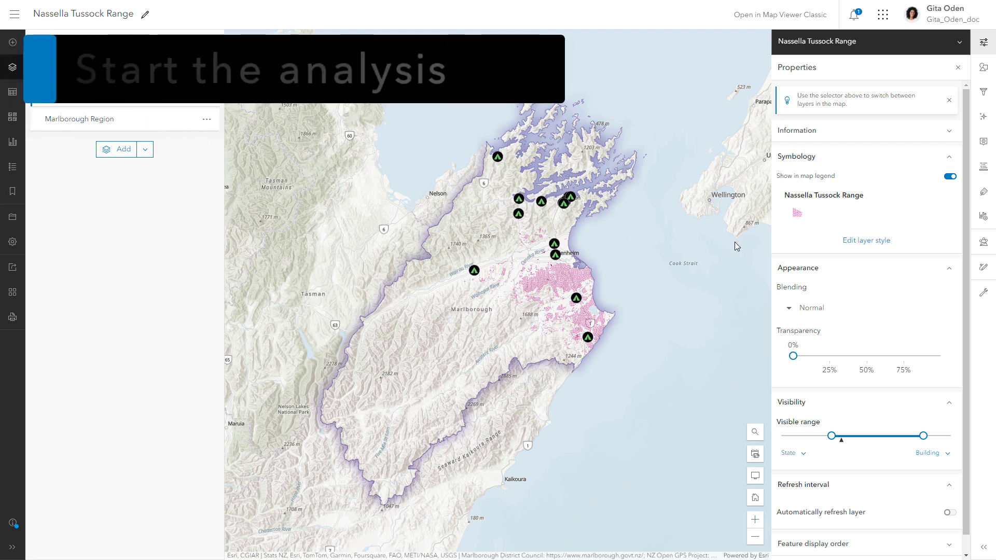
# Browse the Enrich data and Analyze patterns tool categories, then choose Summarize Nearby.
pyautogui.click(984, 244)
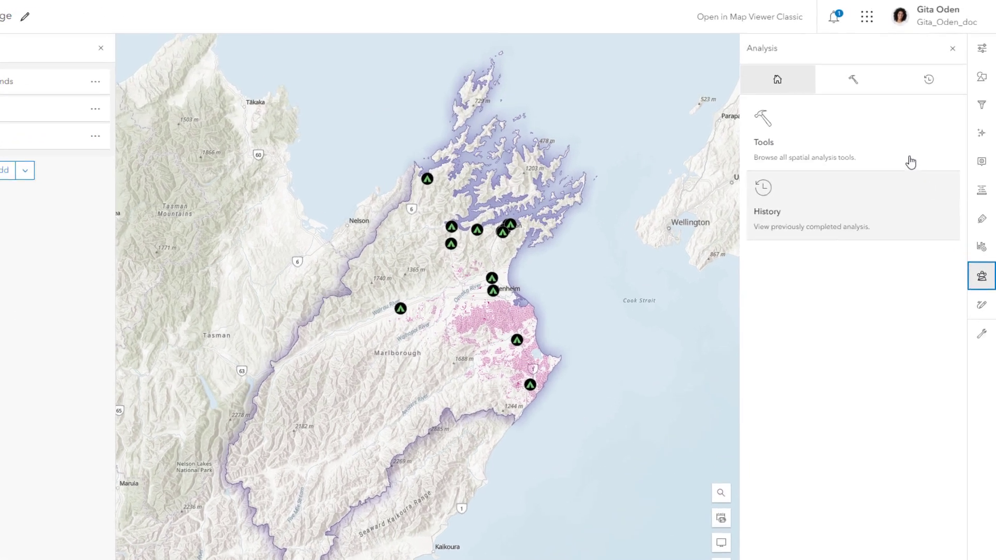
pyautogui.click(915, 137)
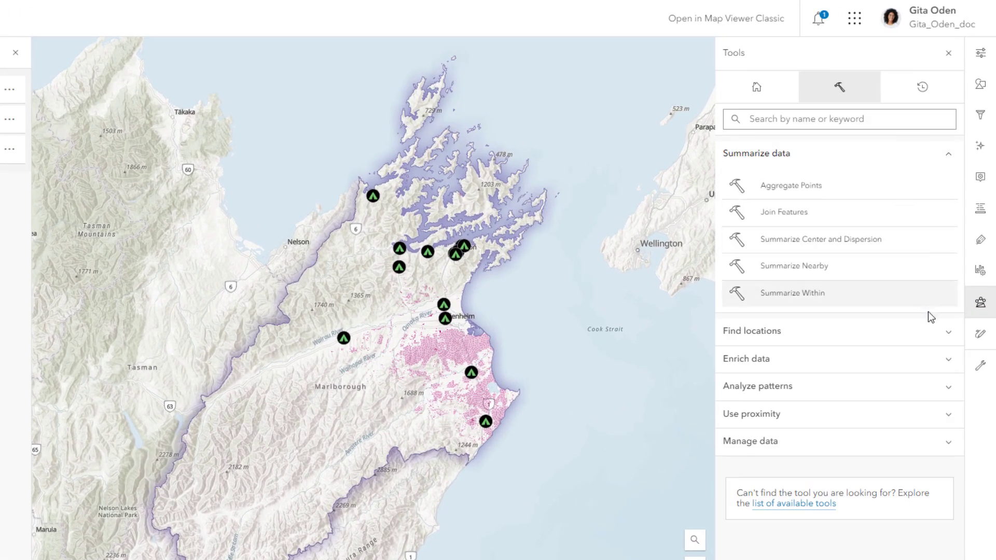
pyautogui.click(943, 332)
pyautogui.click(942, 293)
pyautogui.click(944, 367)
pyautogui.click(945, 367)
pyautogui.click(947, 388)
pyautogui.click(949, 393)
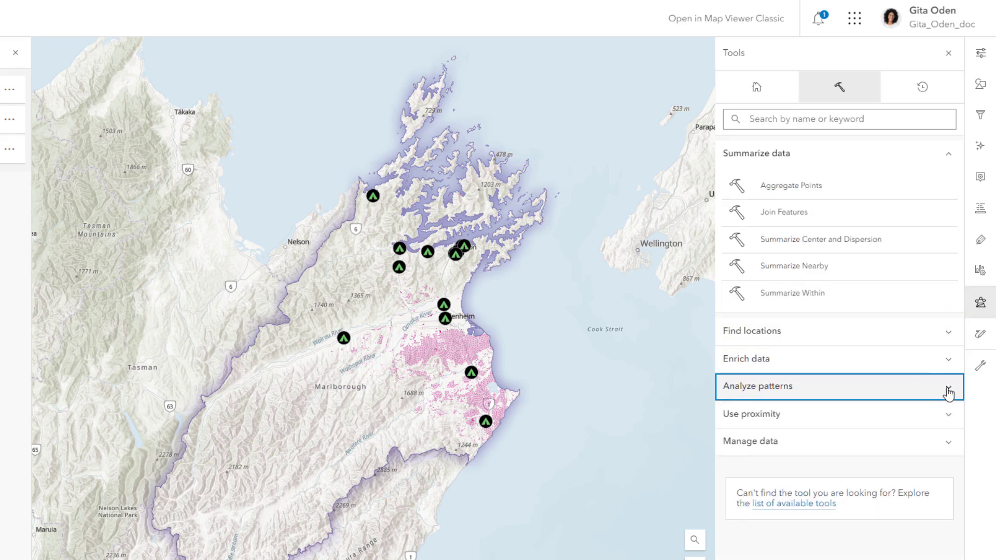
pyautogui.click(868, 270)
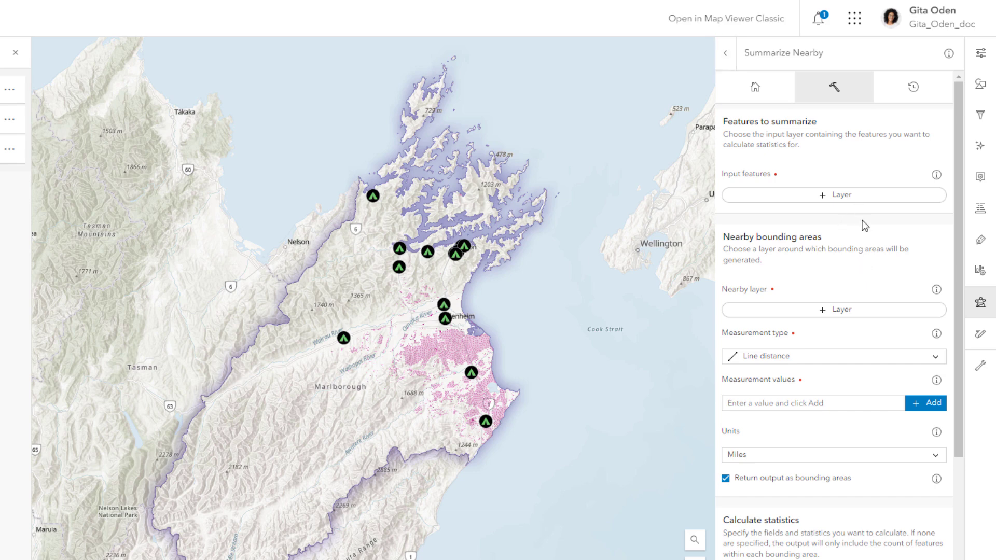
# Use Nassella Tussock Range as input features and Commercial Campgrounds as the nearby layer.
pyautogui.click(831, 198)
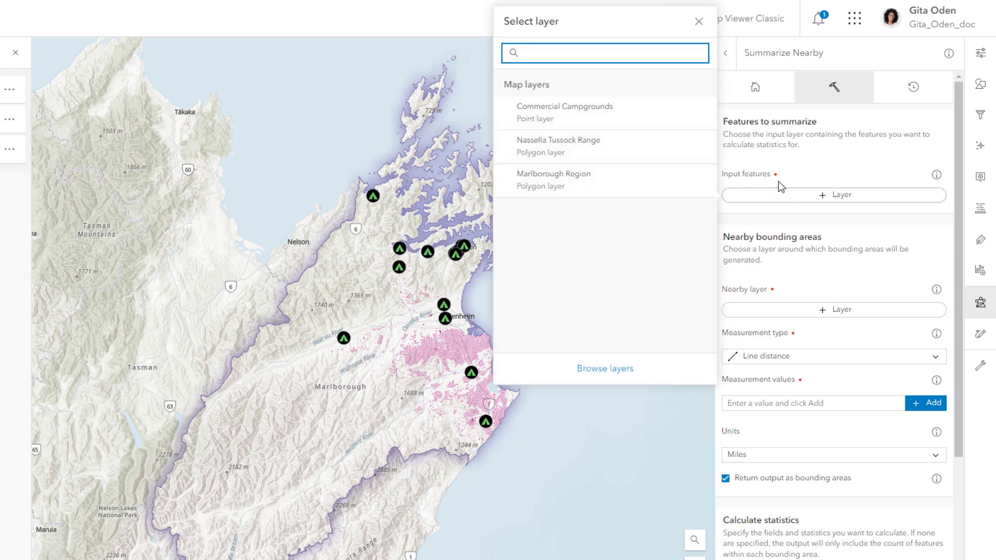
pyautogui.click(685, 159)
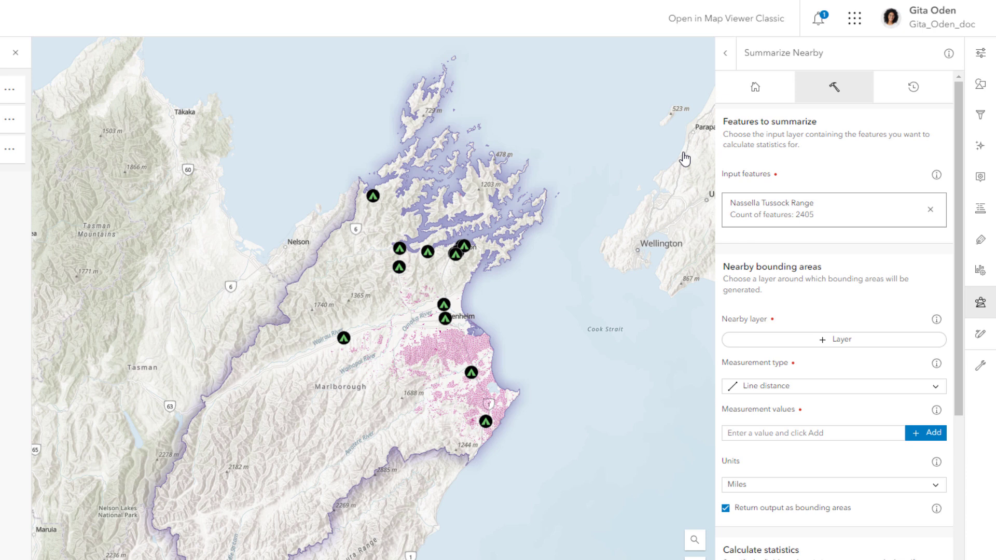
pyautogui.click(767, 345)
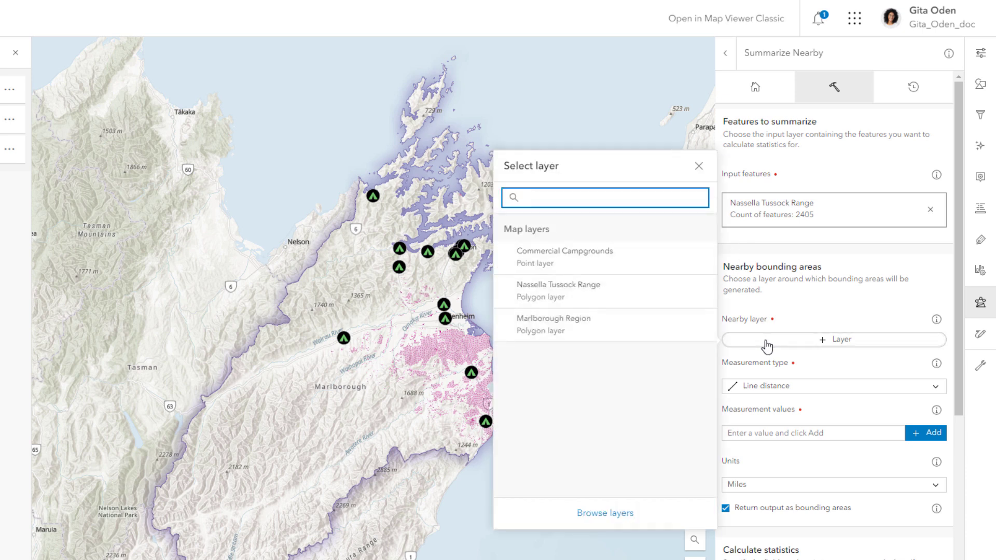
pyautogui.click(647, 262)
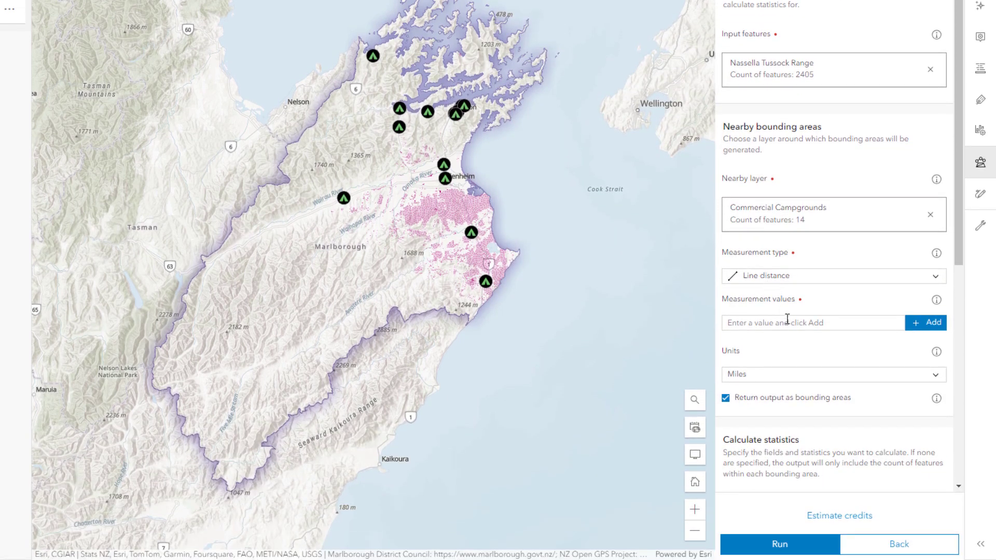
# Set the search distance to 1.5 Kilometers.
pyautogui.click(789, 457)
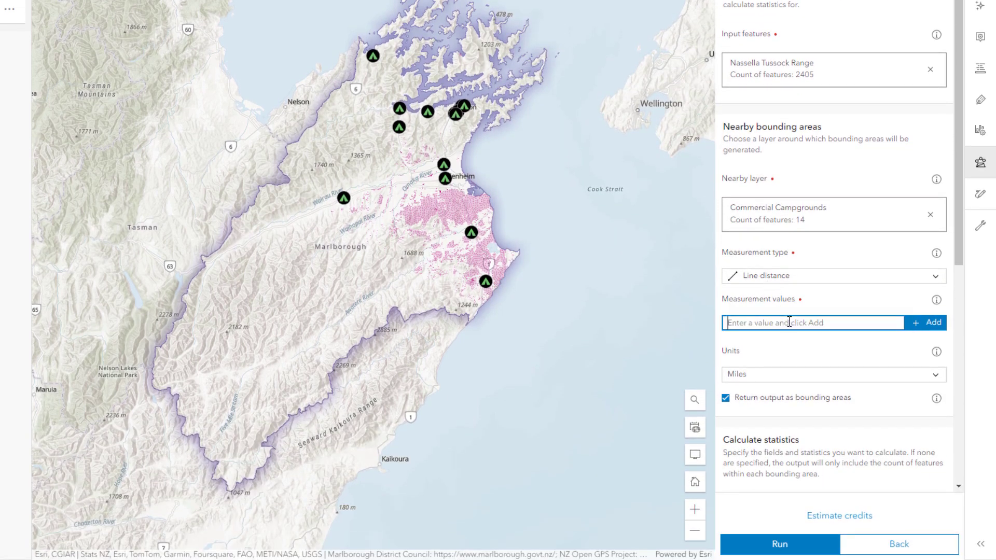
pyautogui.write('1.5')
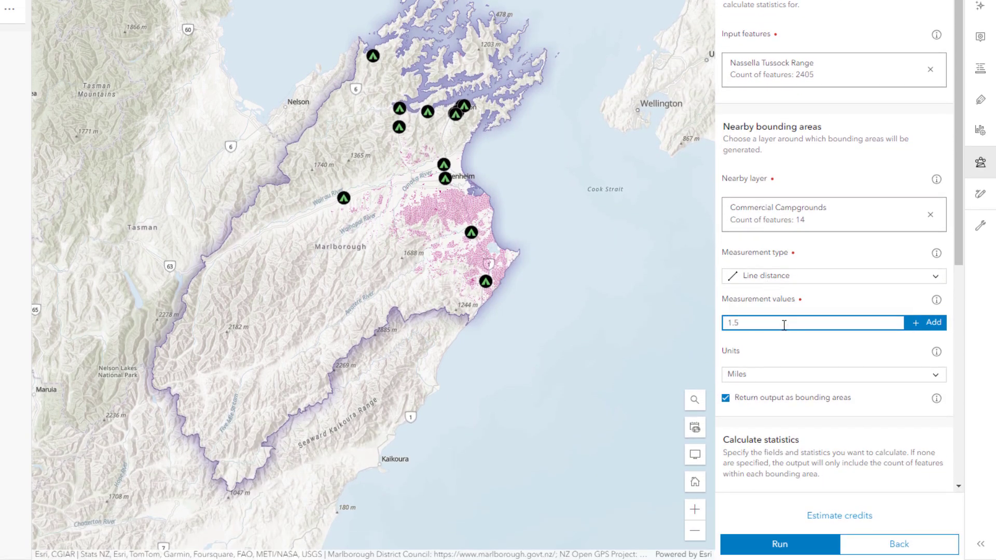
pyautogui.click(914, 324)
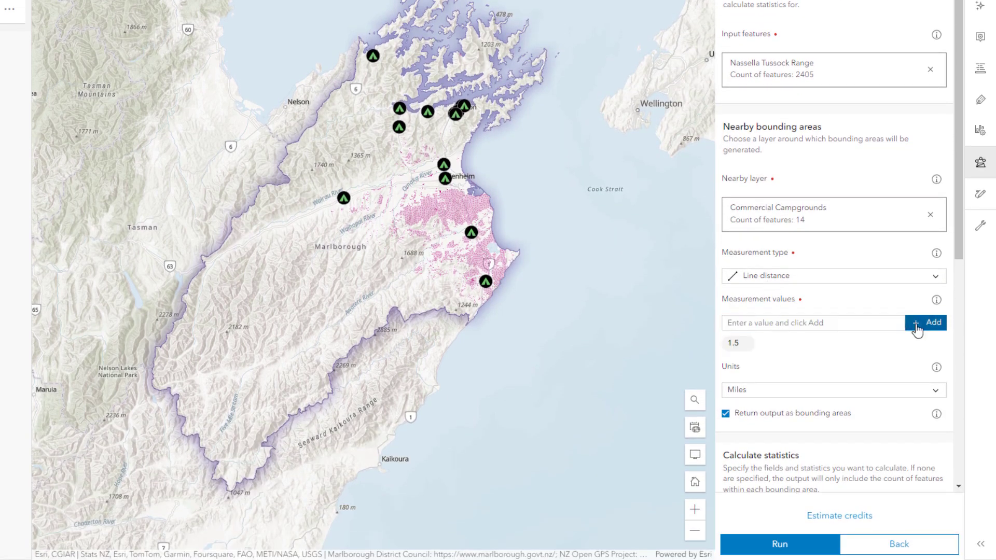
pyautogui.click(937, 397)
pyautogui.click(822, 452)
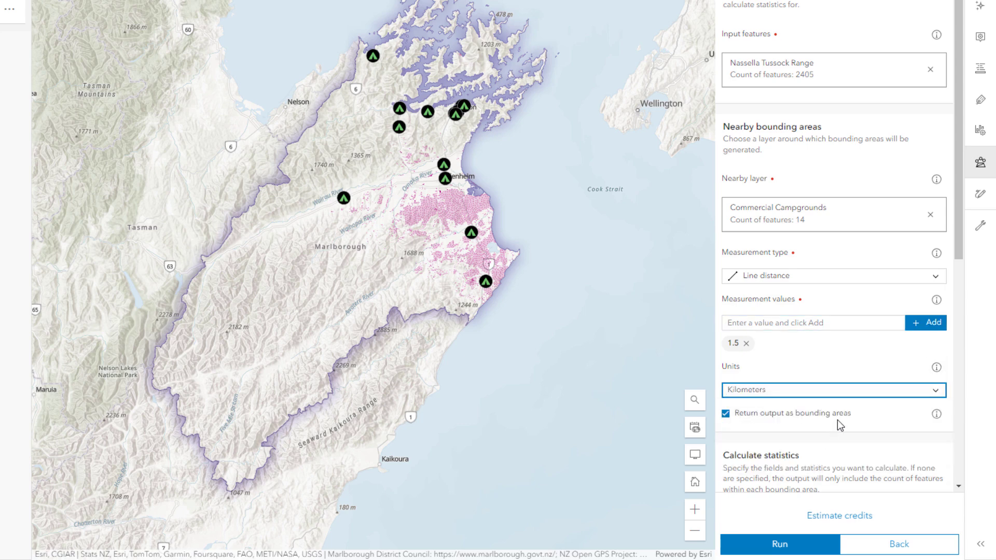
# Report areas in Hectares, name the output Tussock_Near_Campgrounds, and estimate the credits.
pyautogui.moveTo(959, 258); pyautogui.dragTo(951, 425)
pyautogui.click(895, 259)
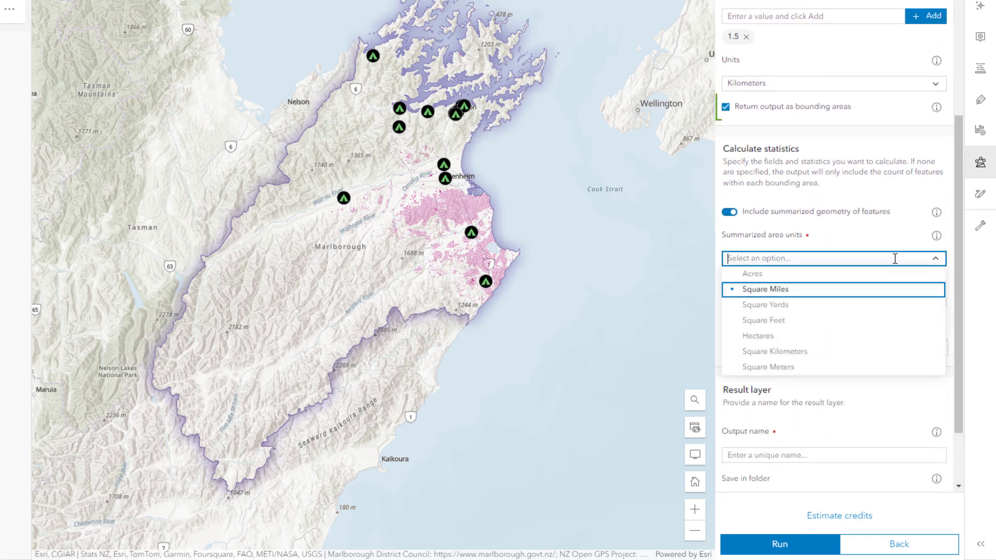
pyautogui.click(760, 336)
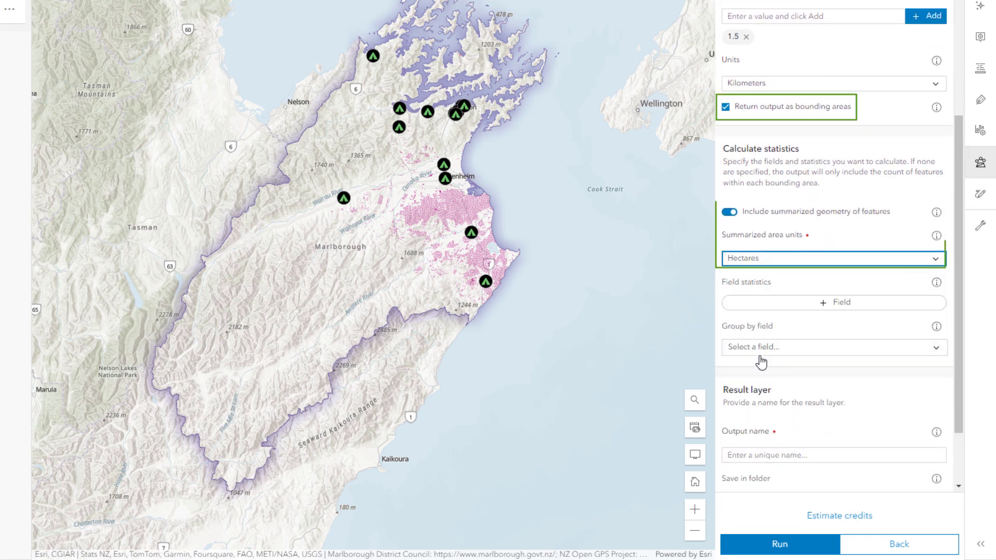
pyautogui.click(738, 451)
pyautogui.write('Tussock_Near_Campgrounds')
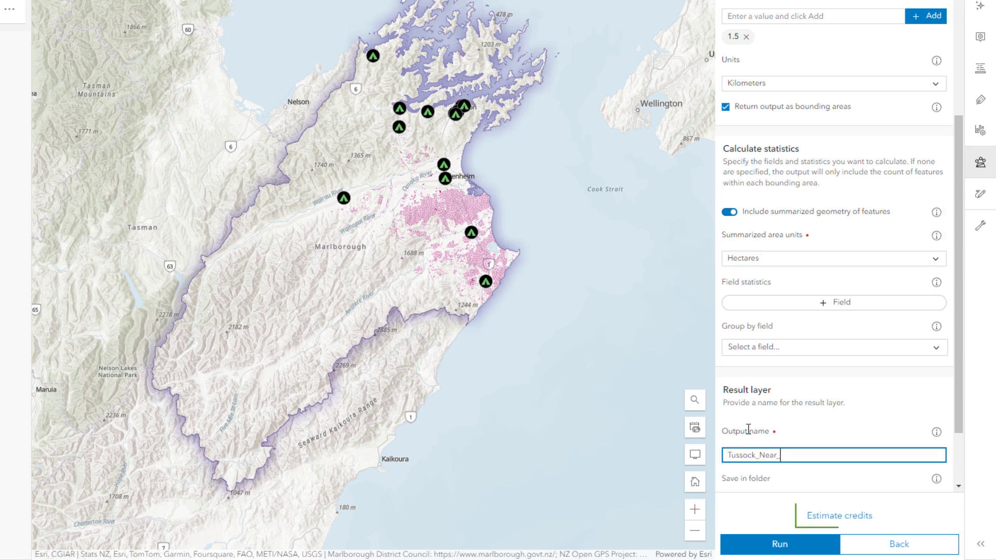
pyautogui.moveTo(960, 405); pyautogui.dragTo(960, 496)
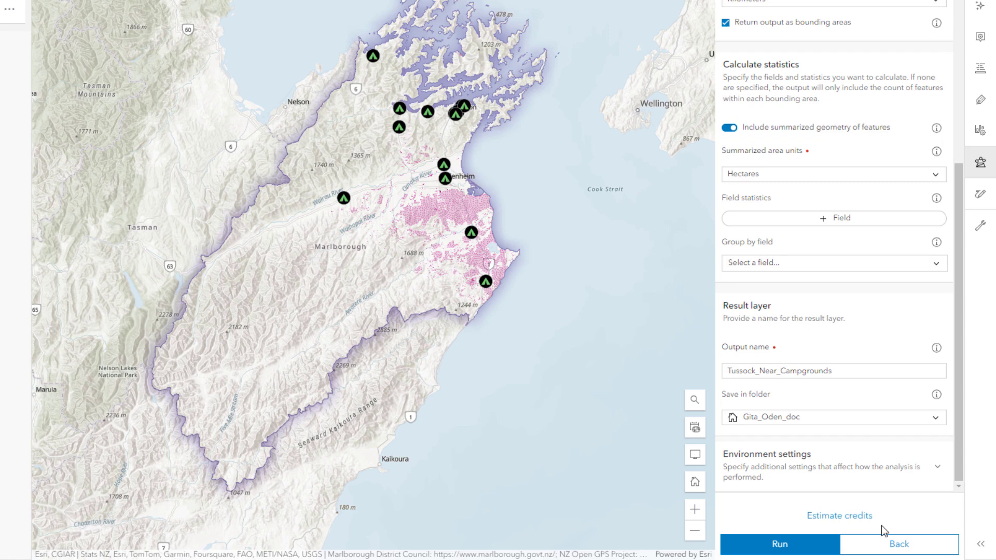
pyautogui.click(854, 518)
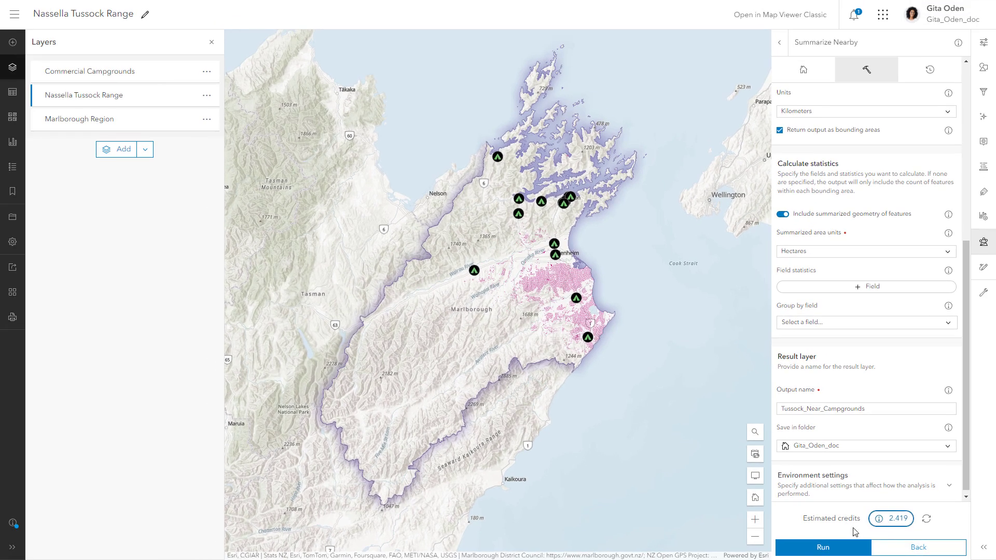
# Run Summarize Nearby and confirm the completed job in the History pane.
pyautogui.click(830, 549)
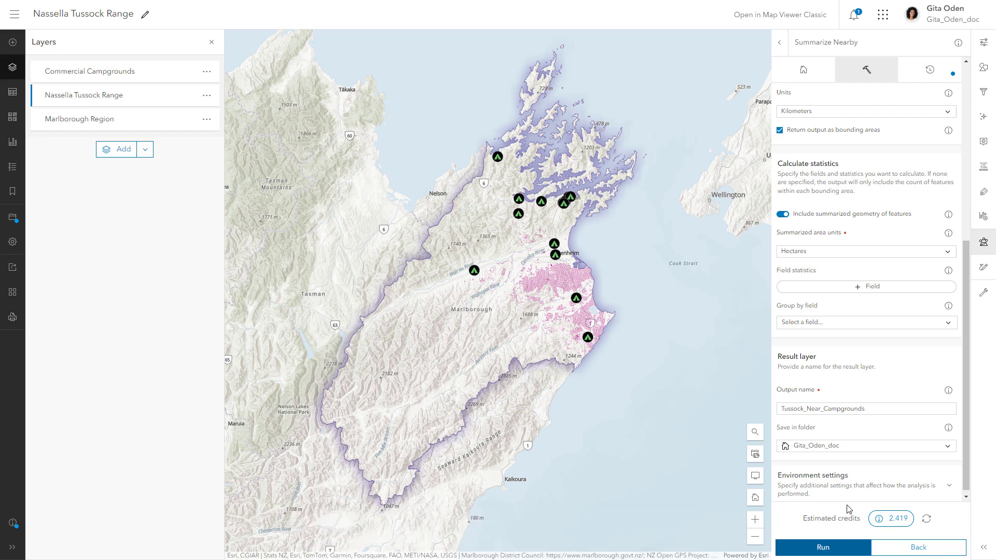
pyautogui.click(940, 70)
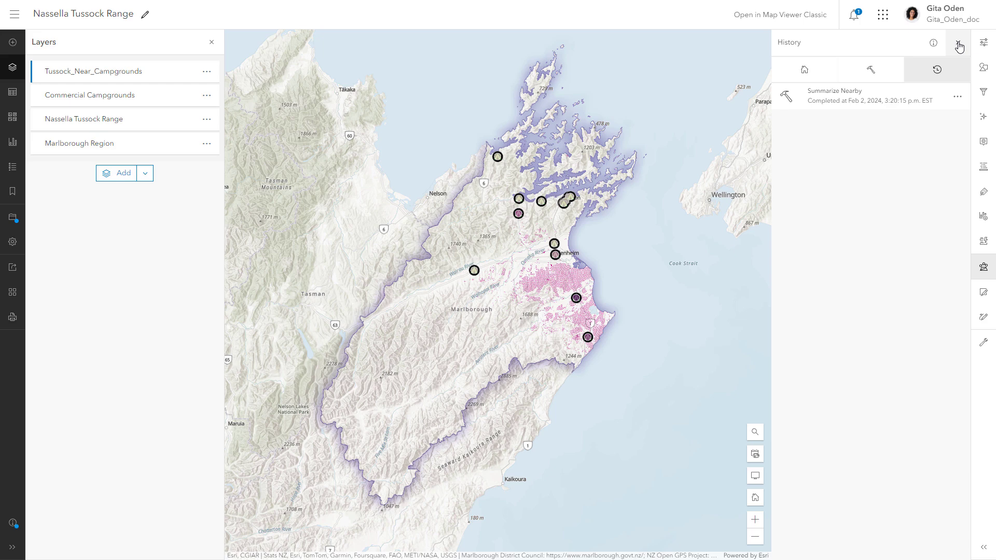
# Save a Tussock_Near_Campgrounds filter: Summarized Area in Hectares is greater than 0.
pyautogui.click(958, 44)
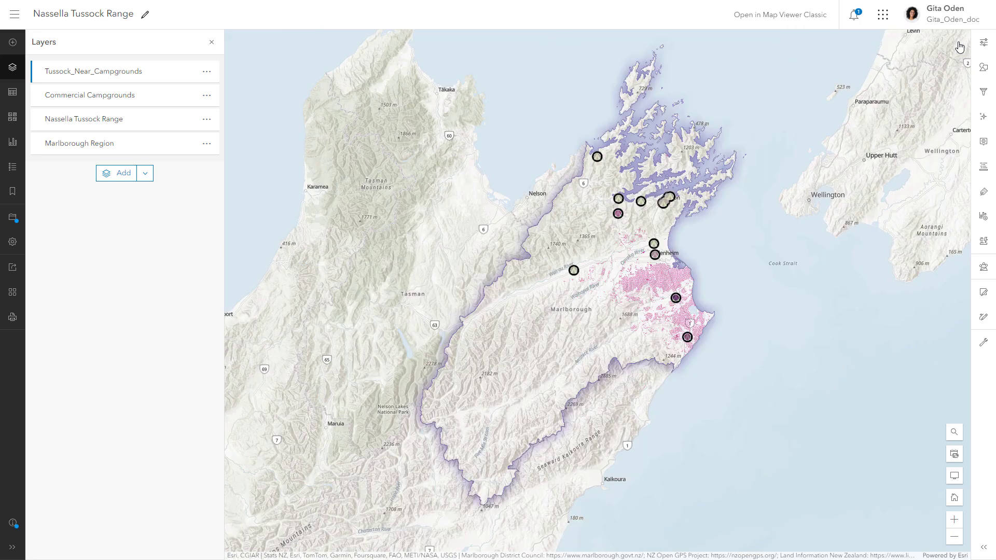
pyautogui.click(982, 93)
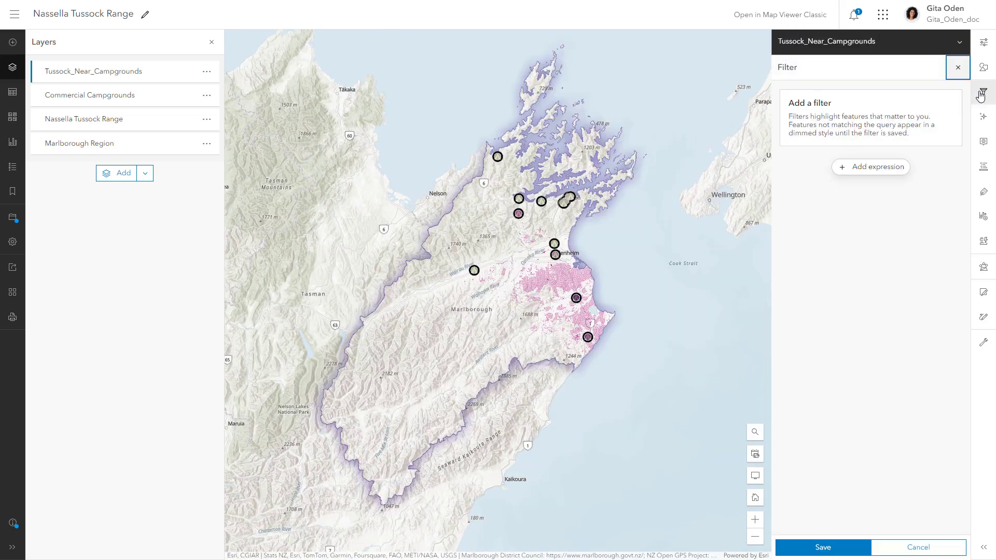
pyautogui.click(891, 168)
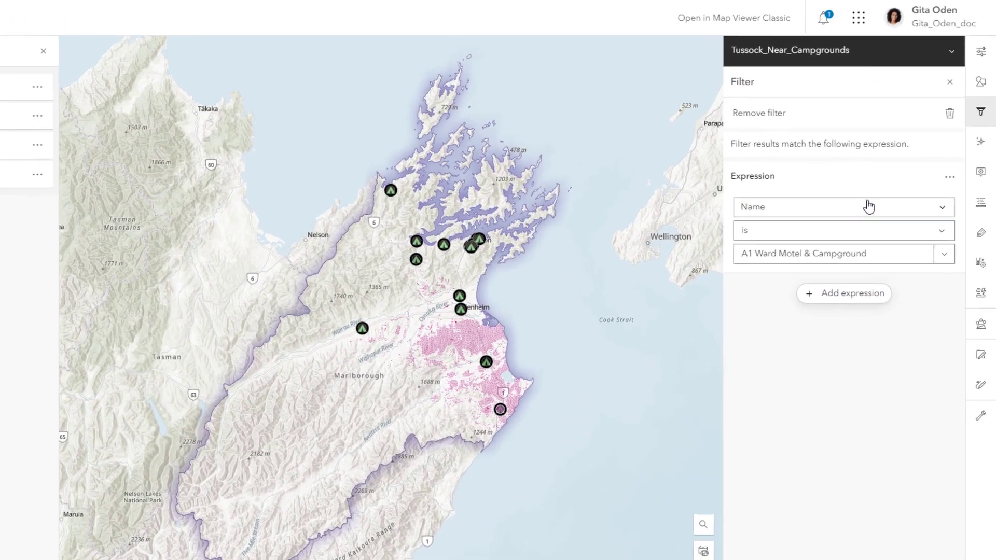
pyautogui.click(869, 206)
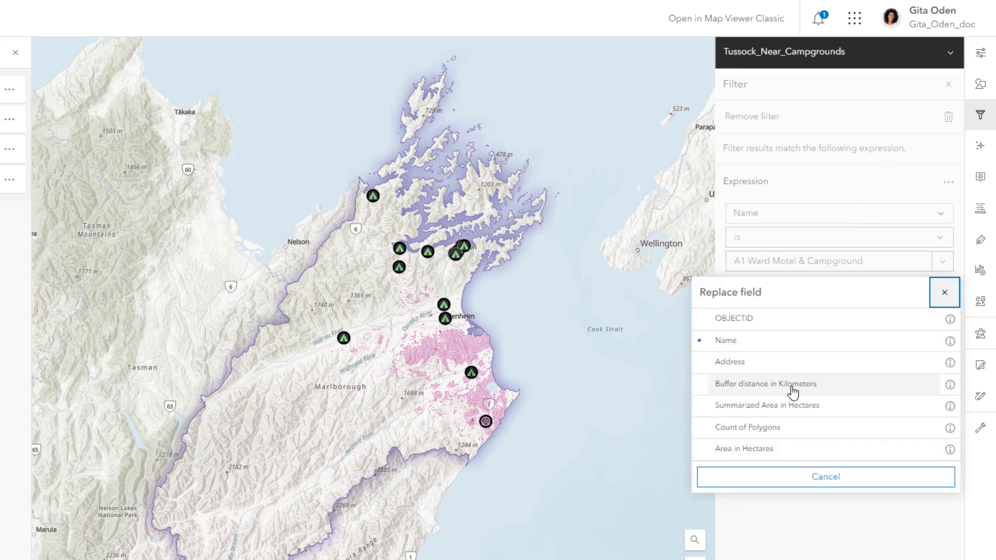
pyautogui.click(789, 406)
pyautogui.click(787, 238)
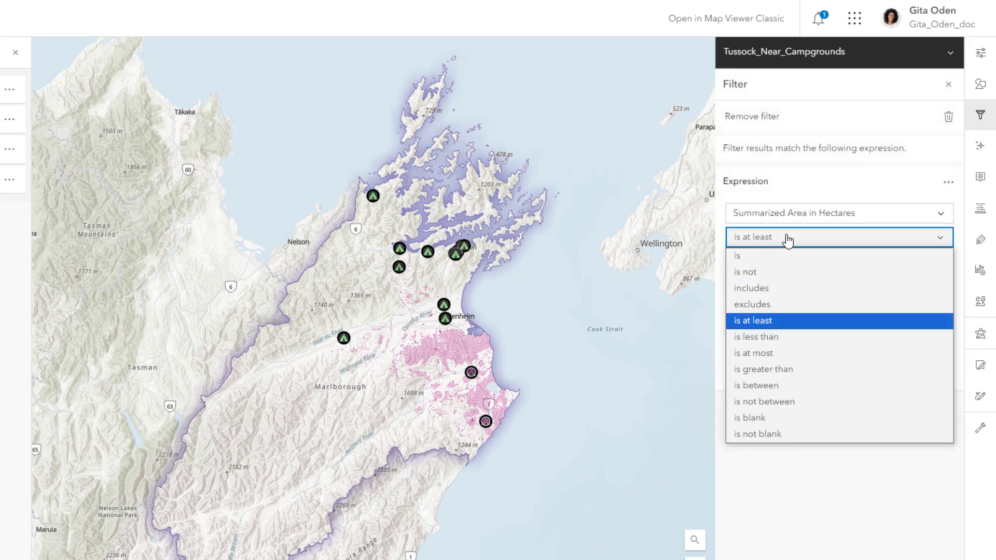
pyautogui.click(772, 368)
pyautogui.moveTo(778, 260); pyautogui.dragTo(732, 260)
pyautogui.write('0')
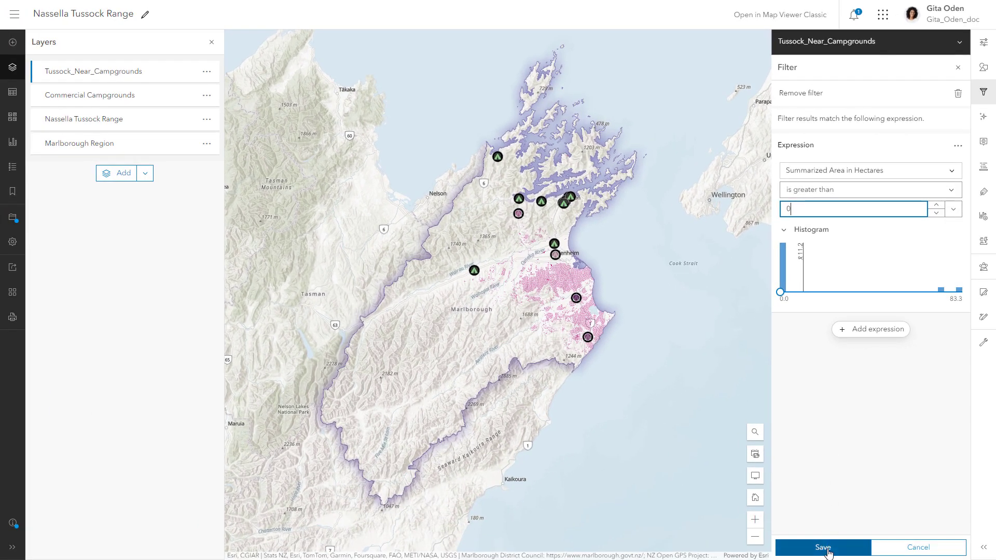
pyautogui.click(822, 548)
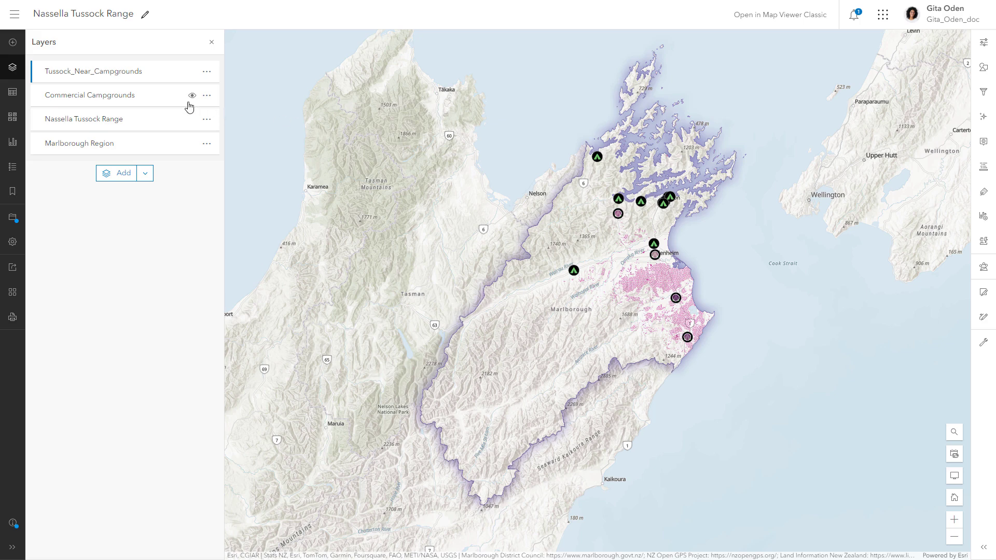
# Hide Commercial Campgrounds and set Tussock_Near_Campgrounds transparency to 0%.
pyautogui.click(192, 97)
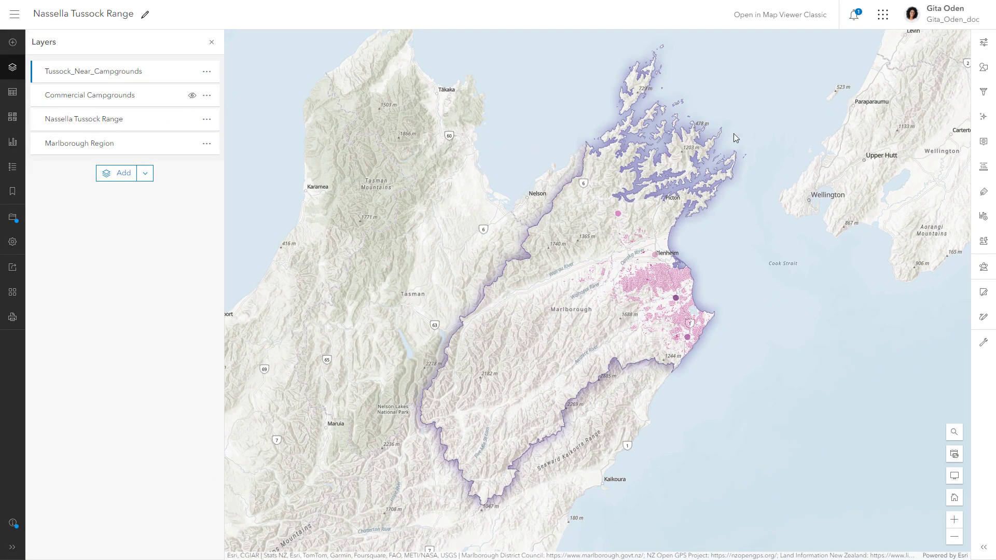
pyautogui.click(988, 51)
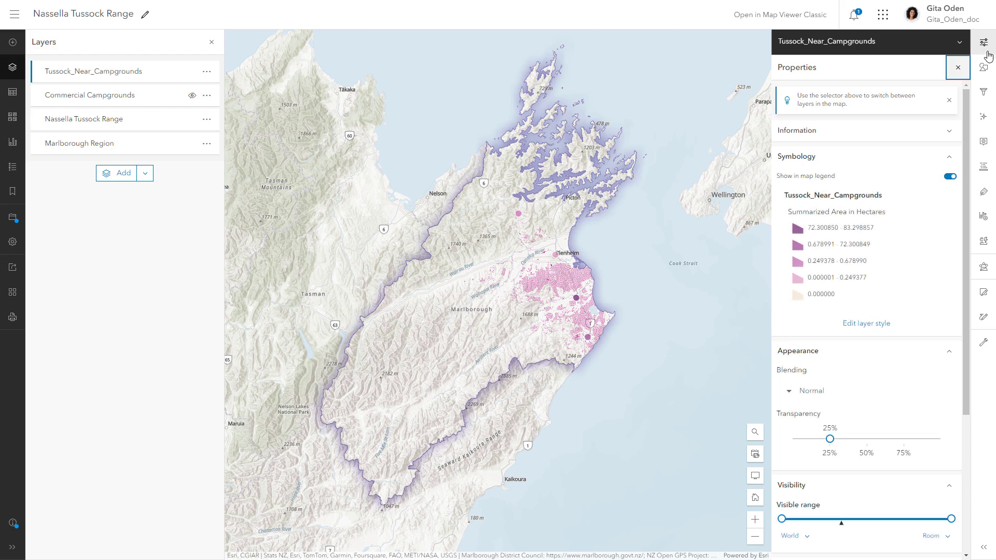
pyautogui.scroll(-4, 873, 263)
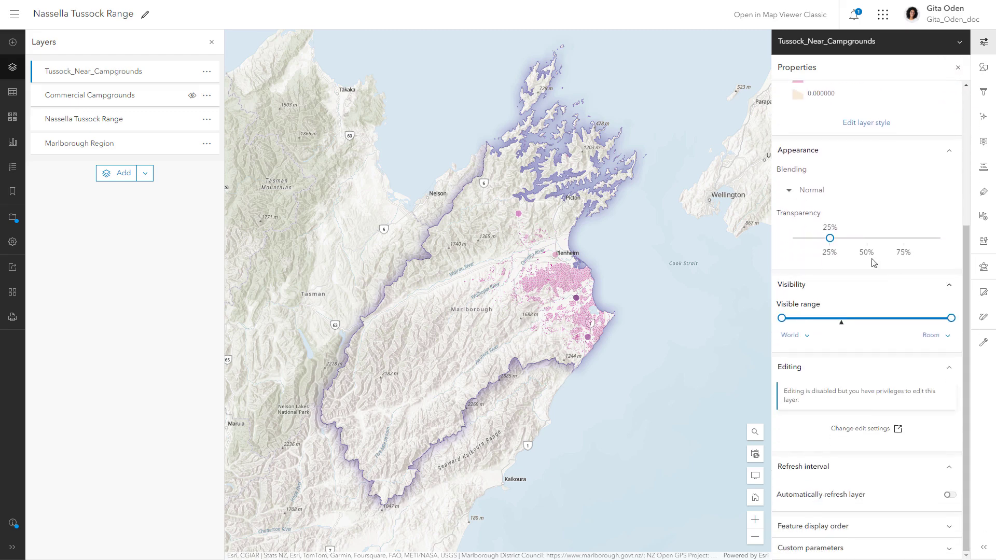
pyautogui.moveTo(809, 240); pyautogui.dragTo(775, 240)
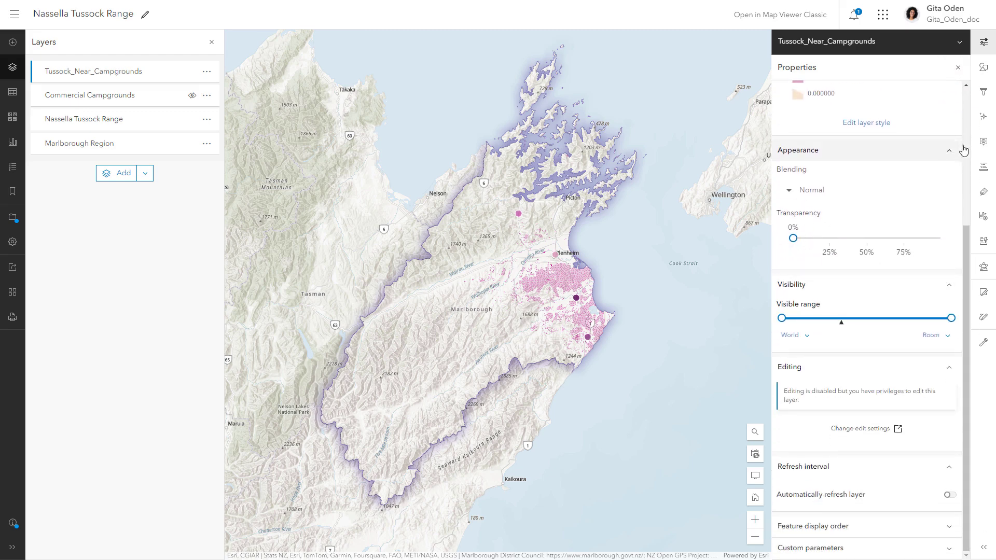
# Add a drop shadow effect to the Tussock_Near_Campgrounds layer.
pyautogui.click(988, 123)
pyautogui.click(957, 198)
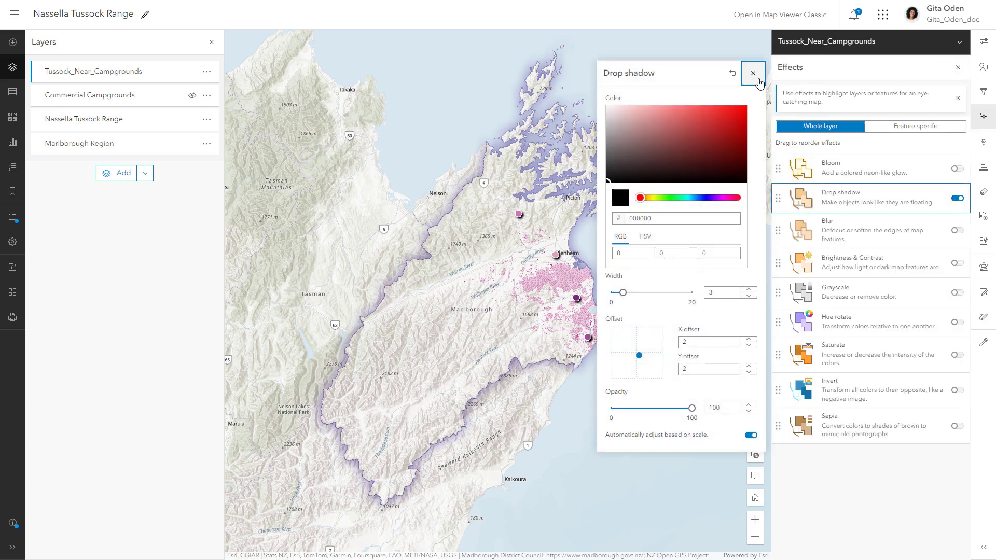
pyautogui.click(753, 74)
pyautogui.click(950, 72)
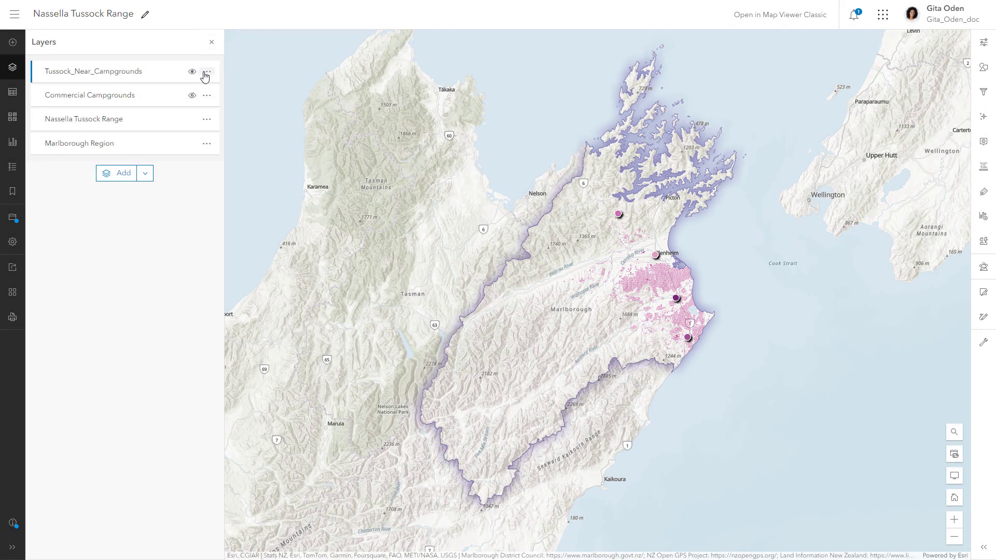
pyautogui.click(206, 72)
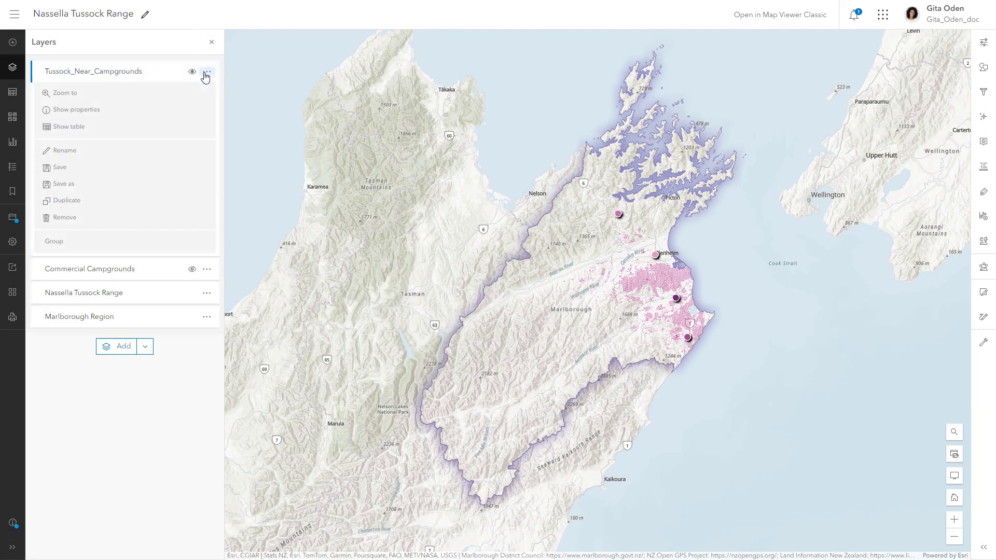
pyautogui.click(115, 133)
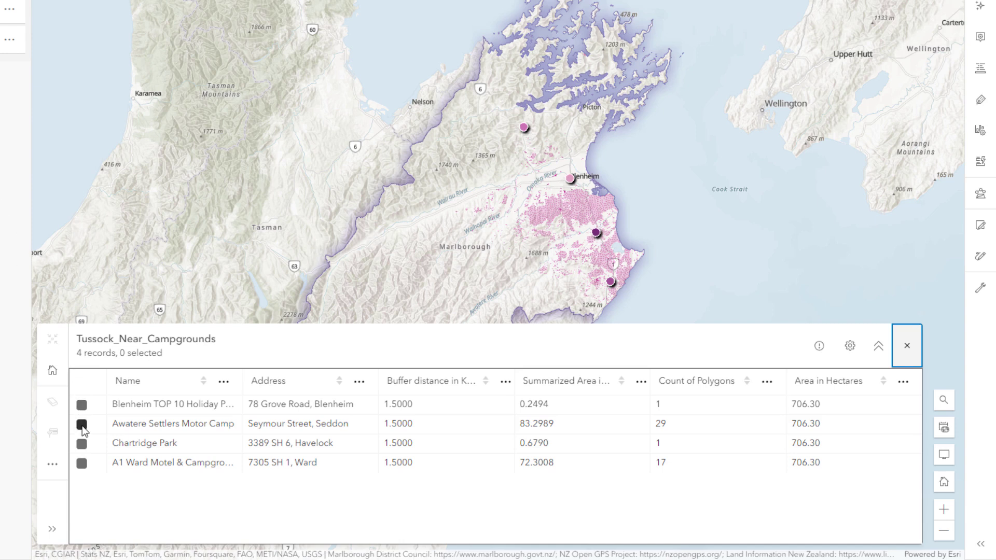
pyautogui.click(82, 425)
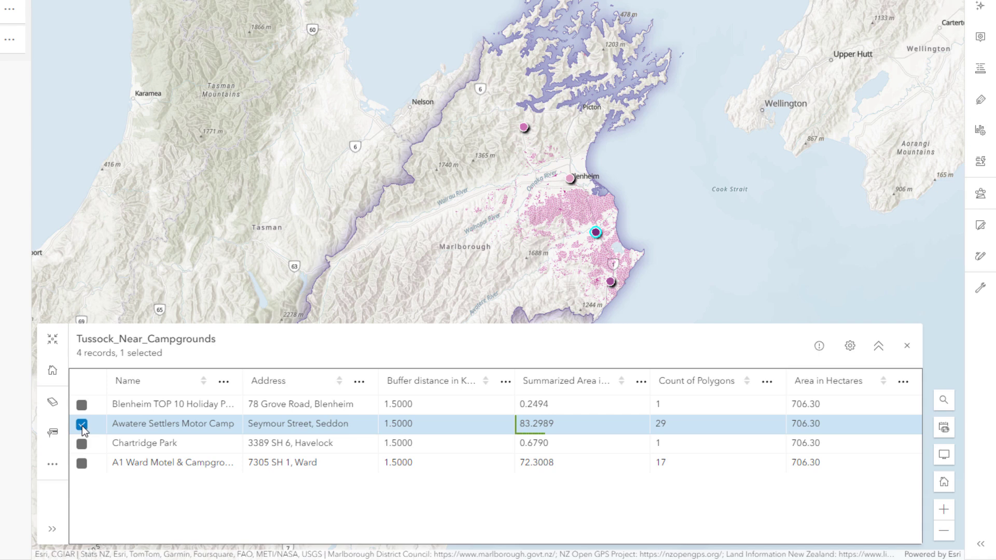
pyautogui.click(82, 425)
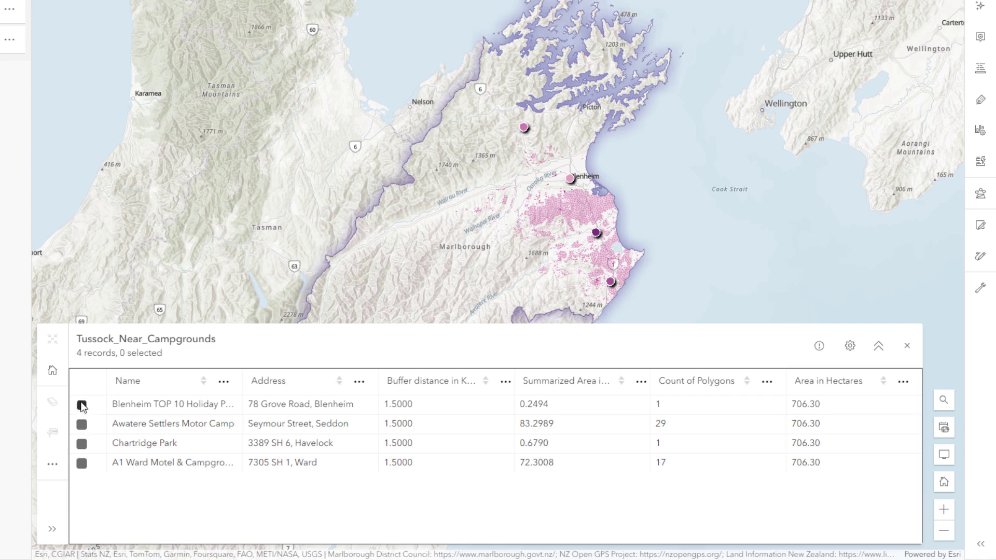
pyautogui.click(82, 405)
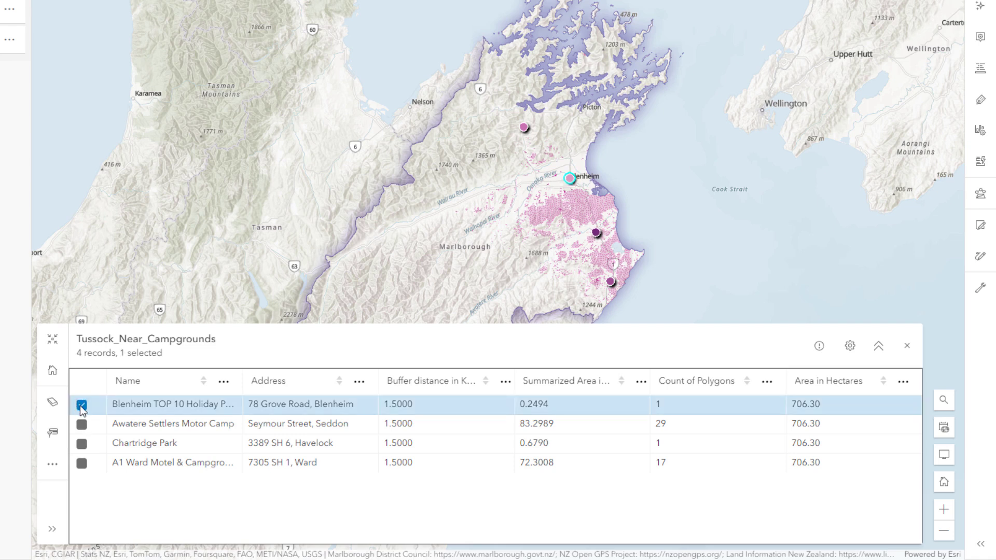
pyautogui.click(81, 405)
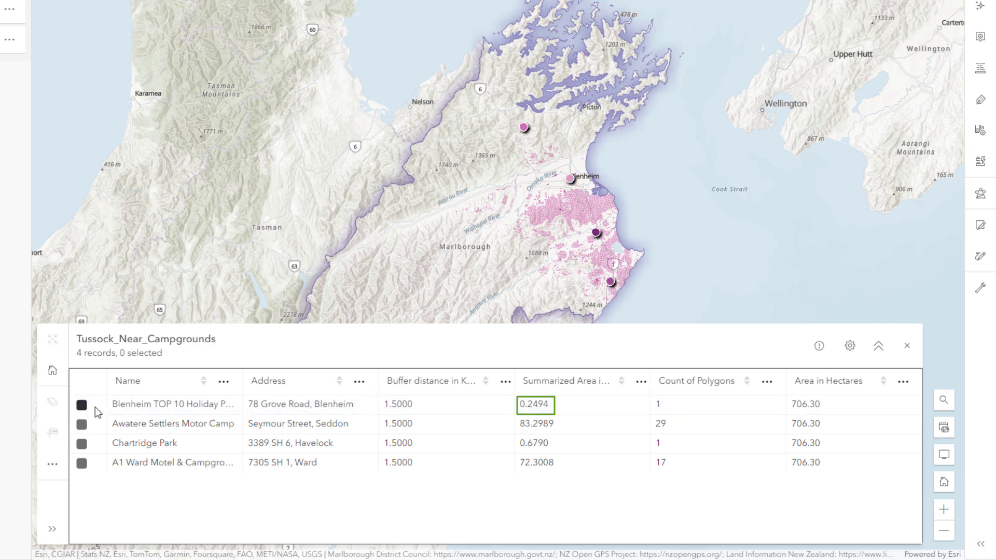
pyautogui.click(908, 346)
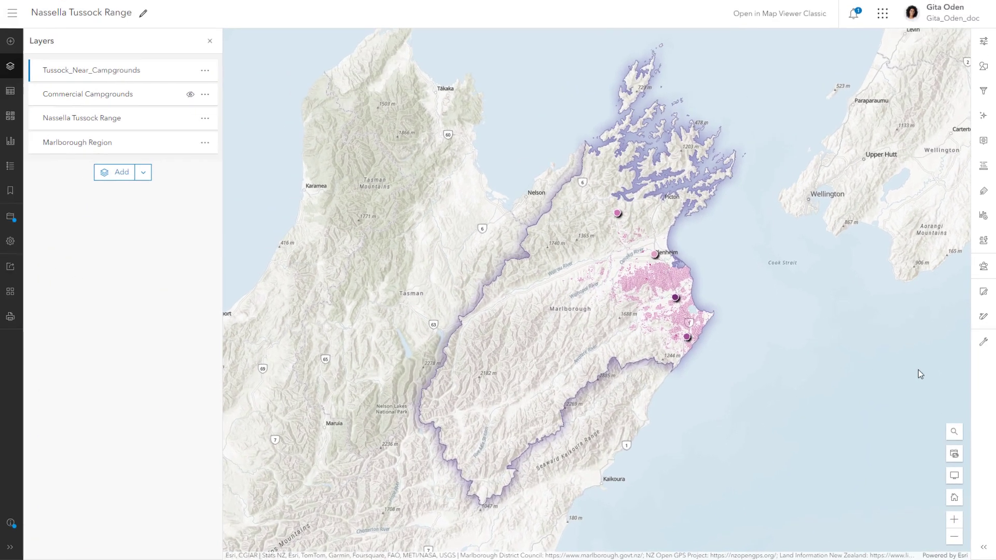
# Add a new bar chart to the Tussock_Near_Campgrounds layer.
pyautogui.click(984, 221)
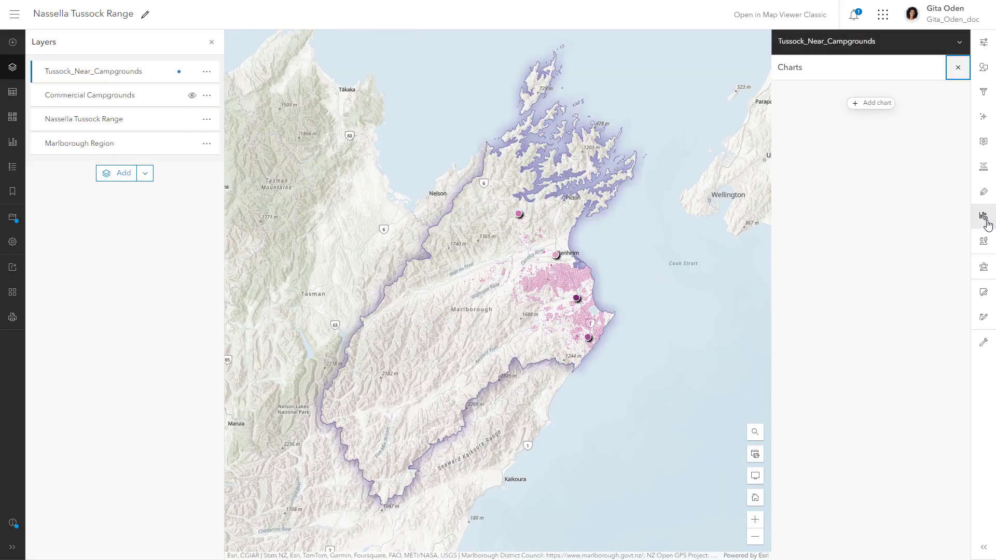
pyautogui.click(874, 103)
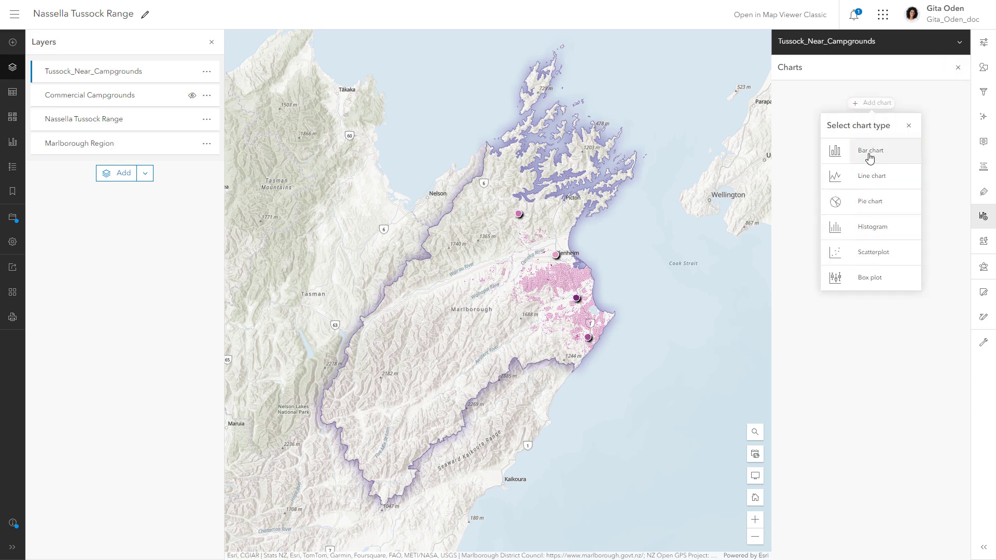
pyautogui.click(869, 155)
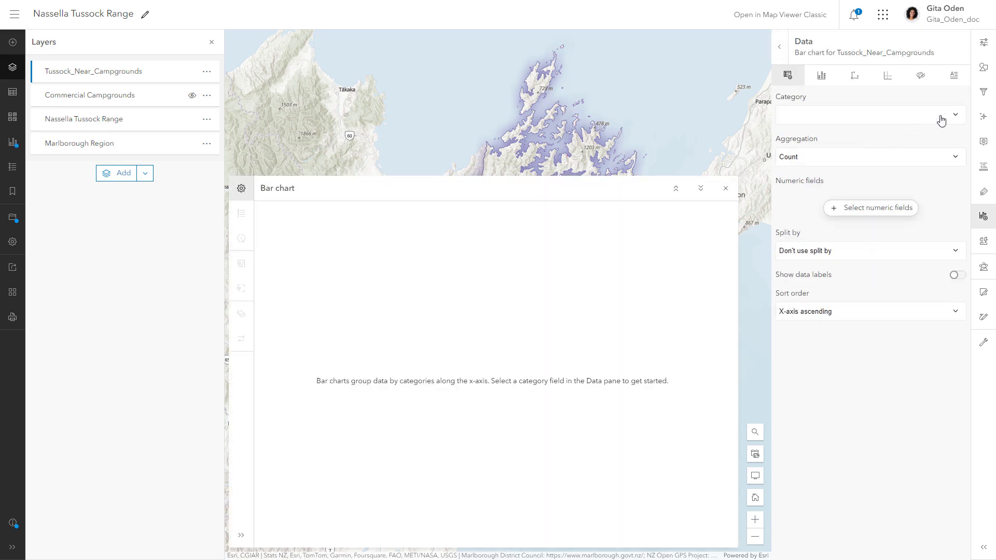
# Chart Summarized Area in Hectares by campground Name, with data labels shown.
pyautogui.click(955, 118)
pyautogui.click(851, 130)
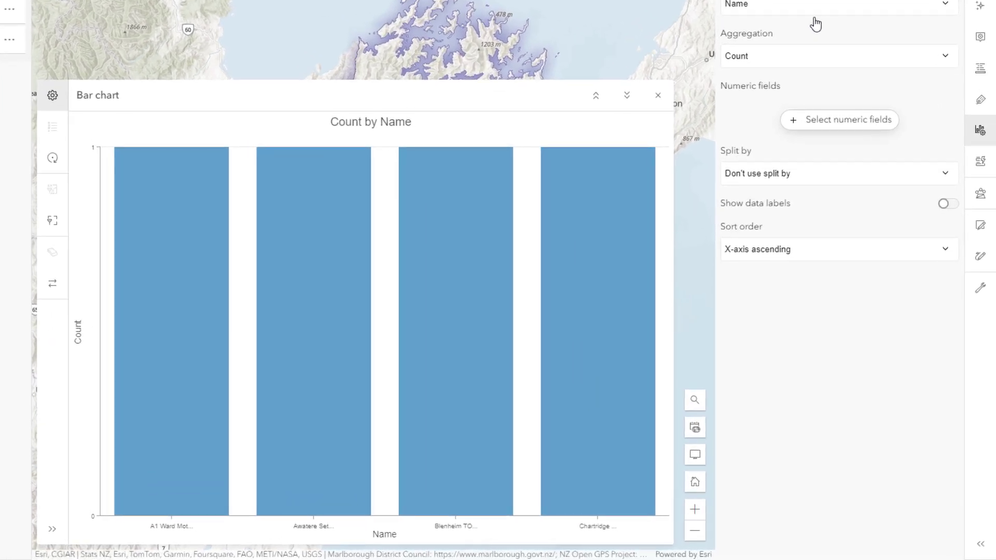
pyautogui.click(819, 125)
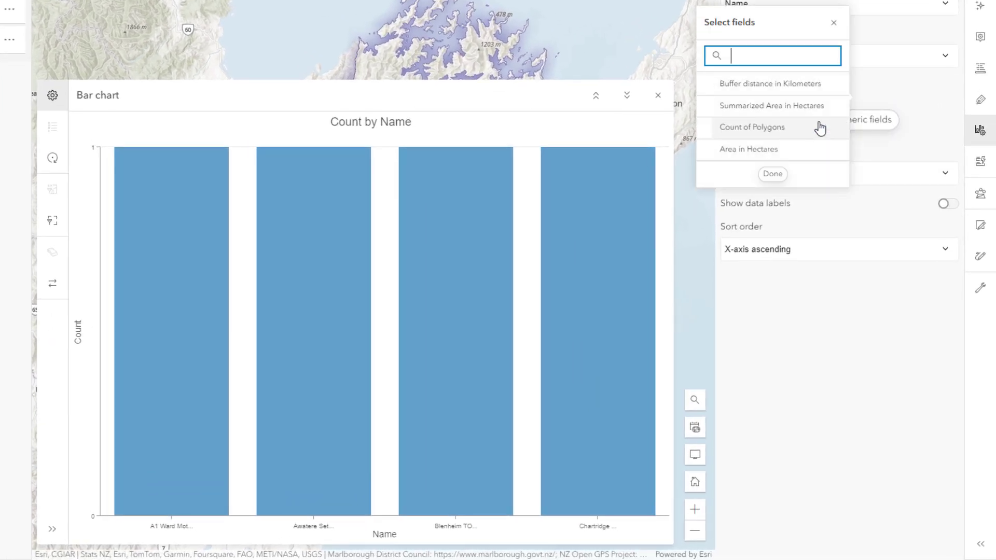
pyautogui.click(813, 107)
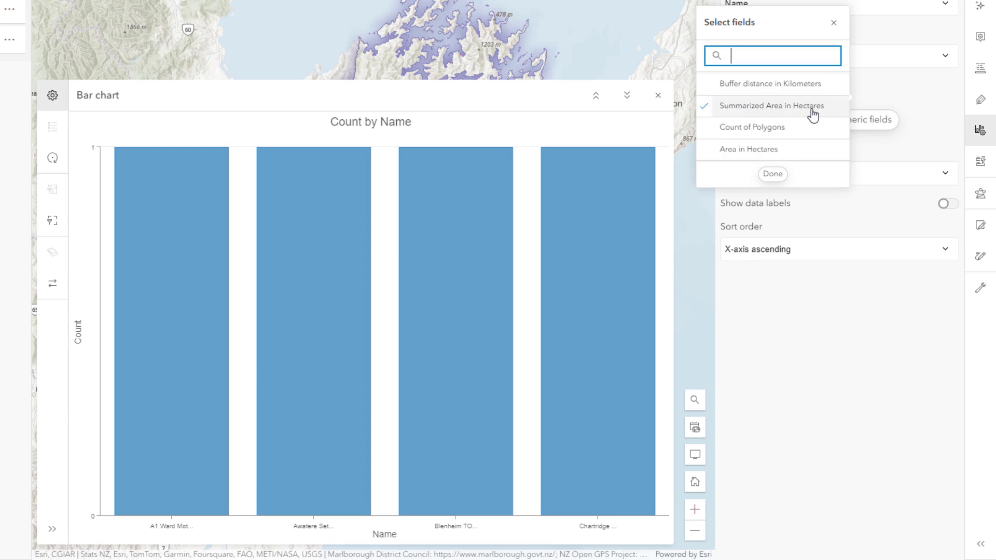
pyautogui.click(773, 174)
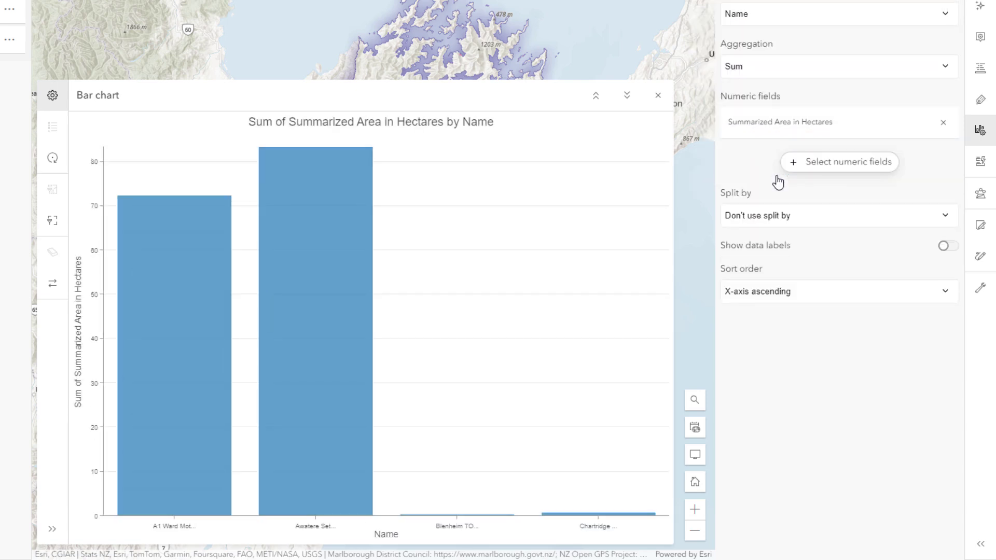
pyautogui.click(942, 248)
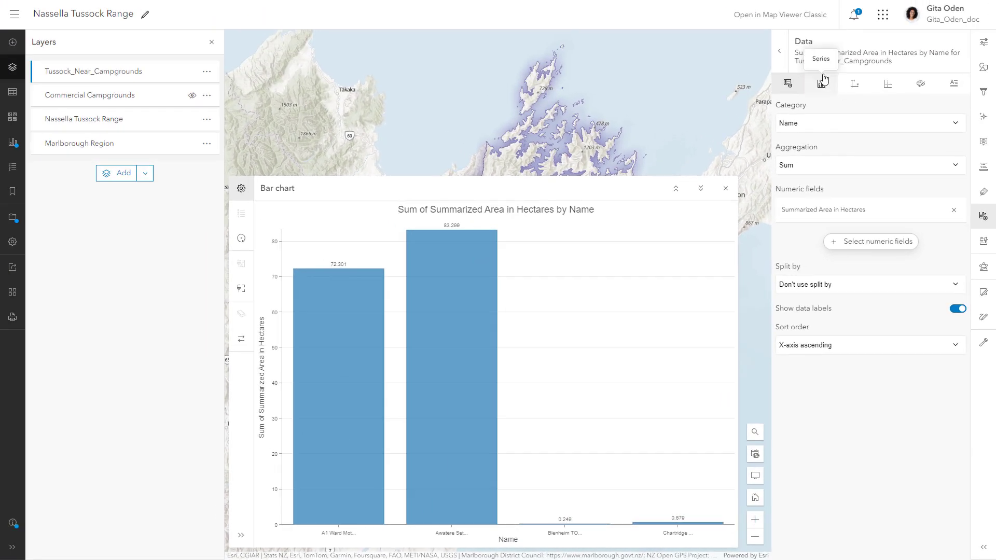
# Colour the chart's bar series purple using hex B966BD.
pyautogui.click(821, 83)
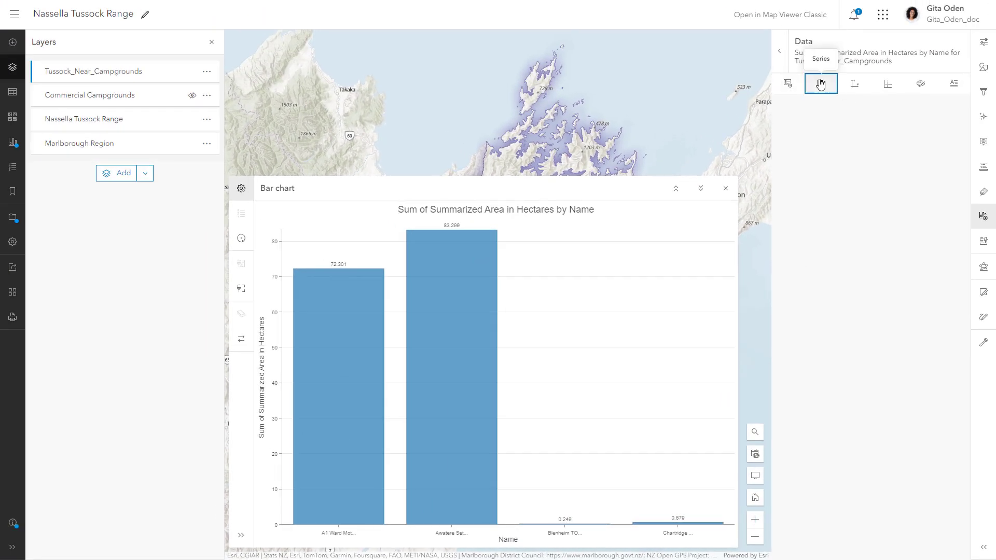
pyautogui.click(837, 255)
pyautogui.moveTo(667, 253); pyautogui.dragTo(638, 253)
pyautogui.write('B966BD')
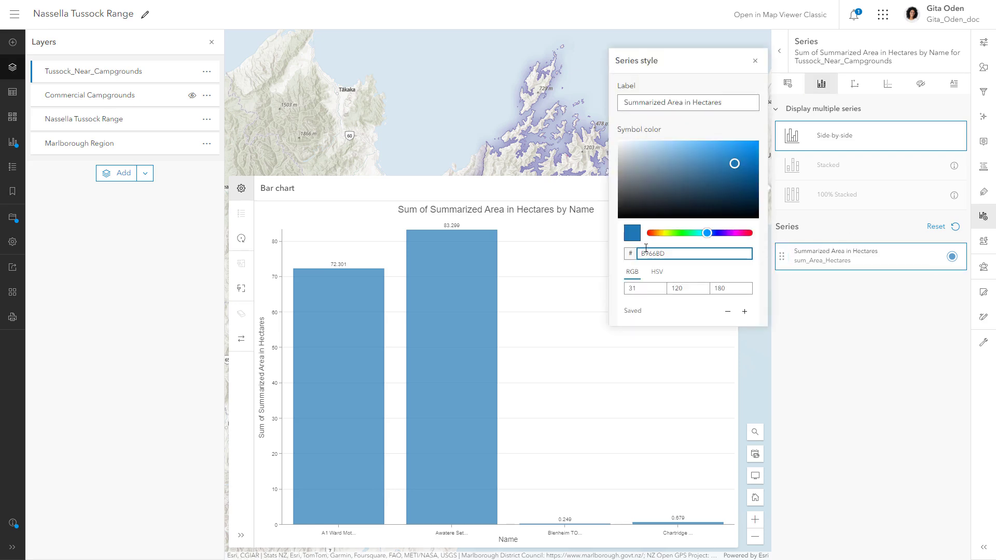
pyautogui.press('Return')
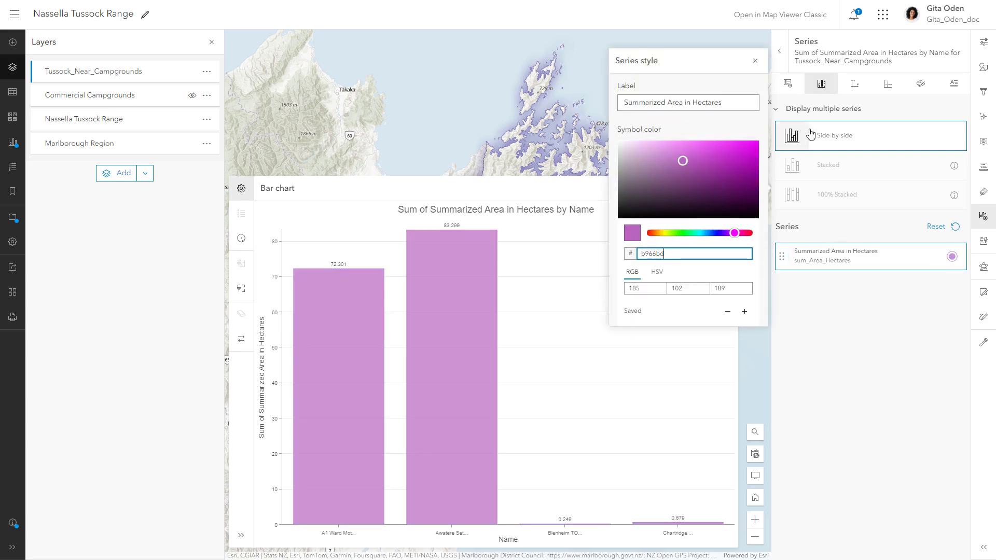
# Set the axis label character limit to 30 and decimal places to 2.
pyautogui.click(854, 87)
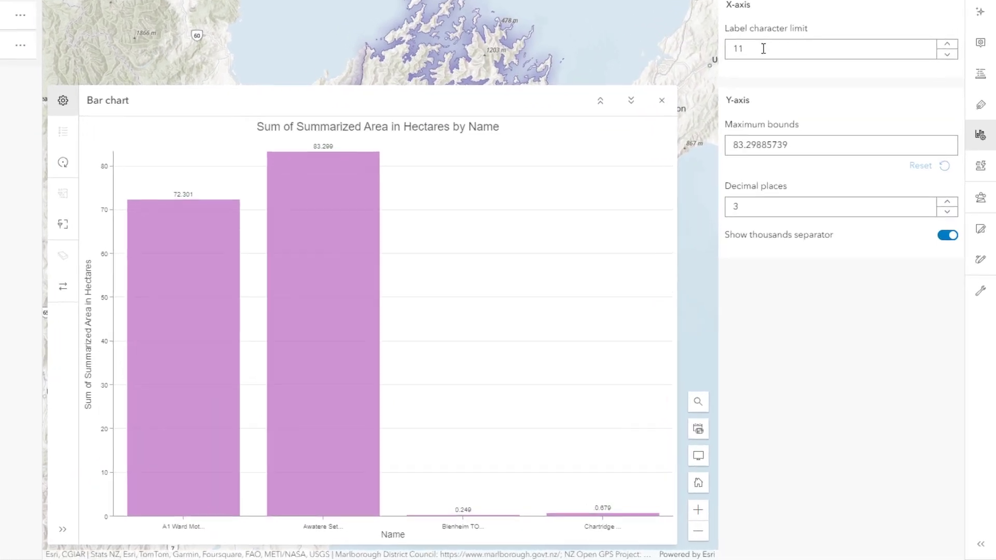
pyautogui.moveTo(796, 147); pyautogui.dragTo(773, 151)
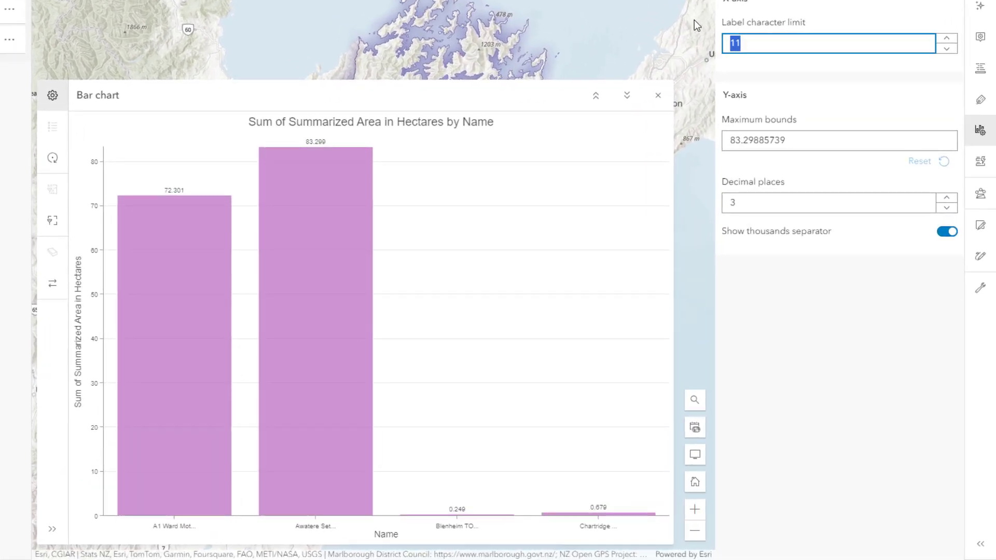
pyautogui.write('30')
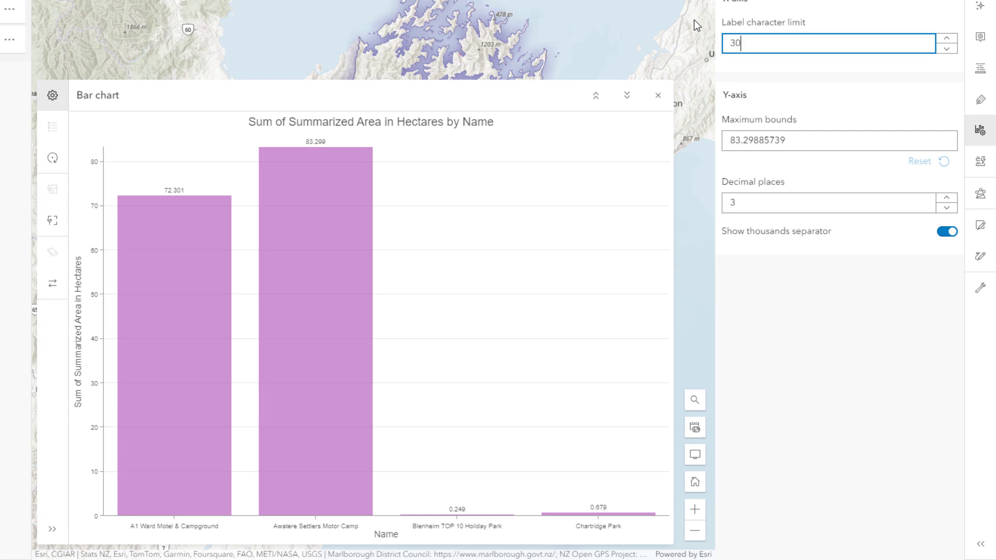
pyautogui.moveTo(741, 208); pyautogui.dragTo(729, 206)
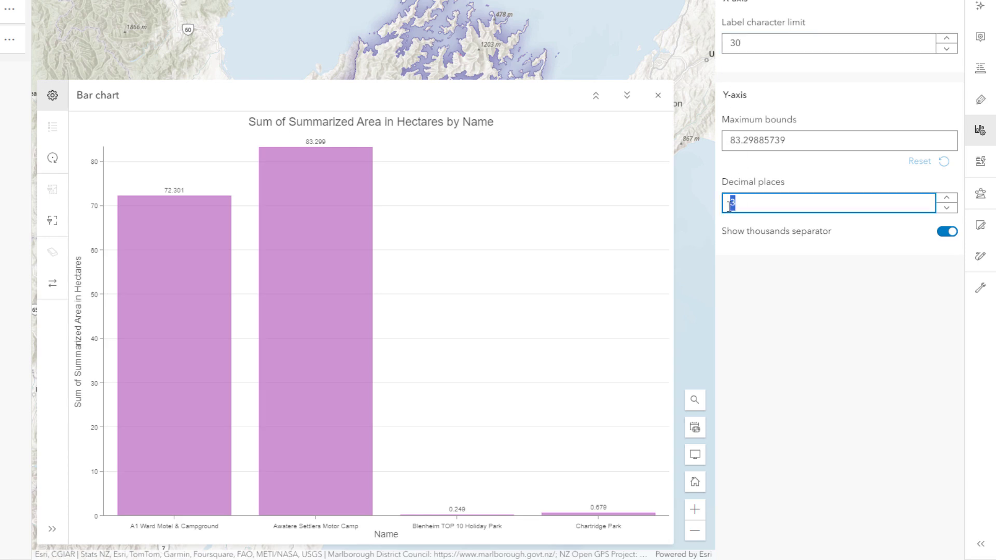
pyautogui.write('2')
pyautogui.press('Tab')
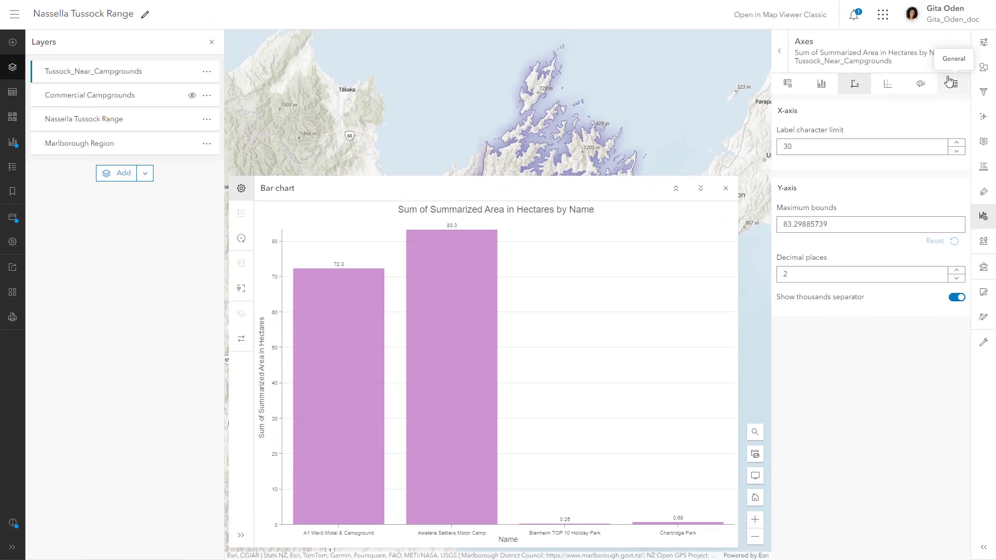
# Title the chart 'Nassella Tussock Near Commercial Campgrounds', axes 'Campground name' and 'Range of plant in hectares'.
pyautogui.click(949, 82)
pyautogui.moveTo(939, 124); pyautogui.dragTo(779, 123)
pyautogui.write('Nassella Tussock Near Commercial Campgrounds')
pyautogui.click(777, 167)
pyautogui.hotkey('ctrl', 'a')
pyautogui.write('Campground name')
pyautogui.moveTo(907, 213); pyautogui.dragTo(773, 213)
pyautogui.write('Range of plant in hectares')
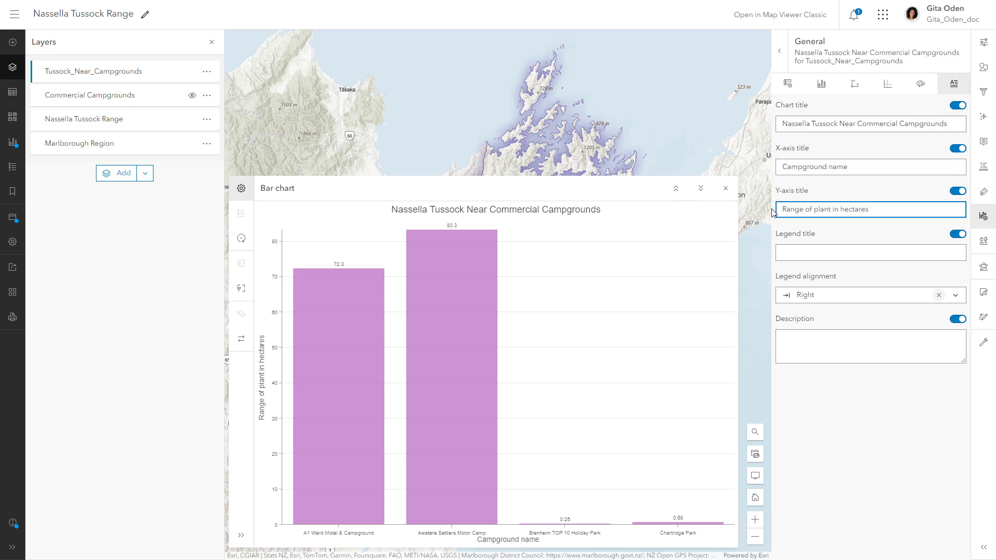
pyautogui.click(778, 51)
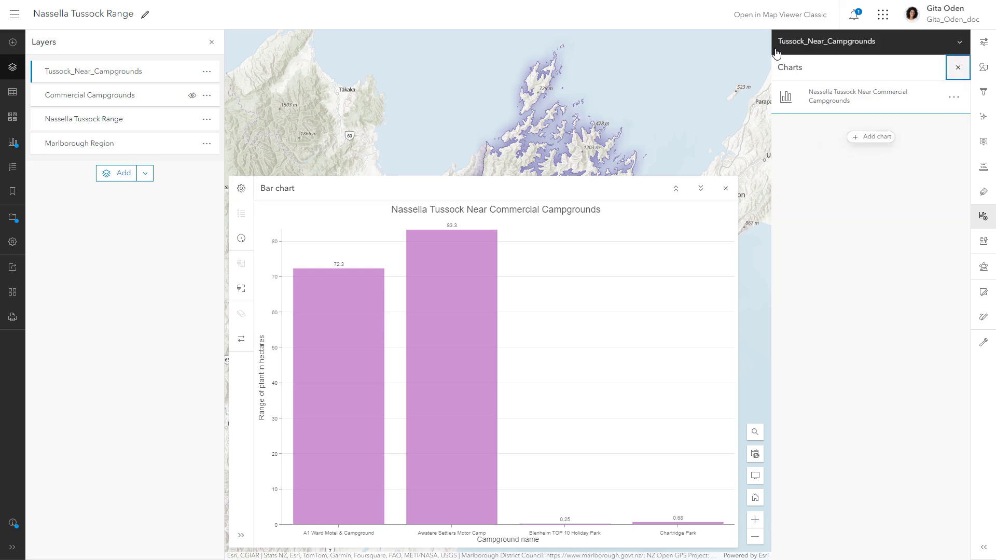
# Close the Charts panel and collapse the chart so the full map shows.
pyautogui.click(957, 70)
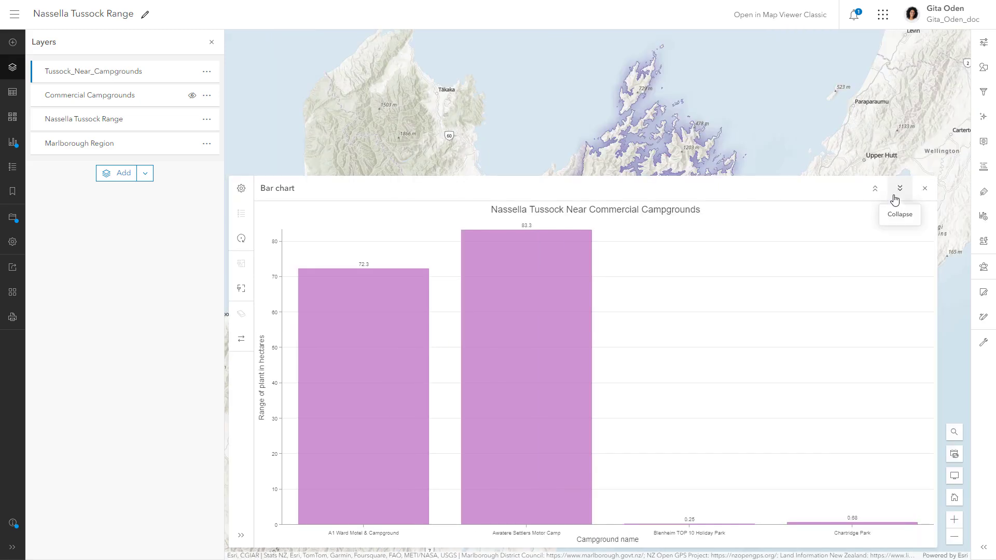
pyautogui.click(896, 194)
pyautogui.moveTo(568, 452)
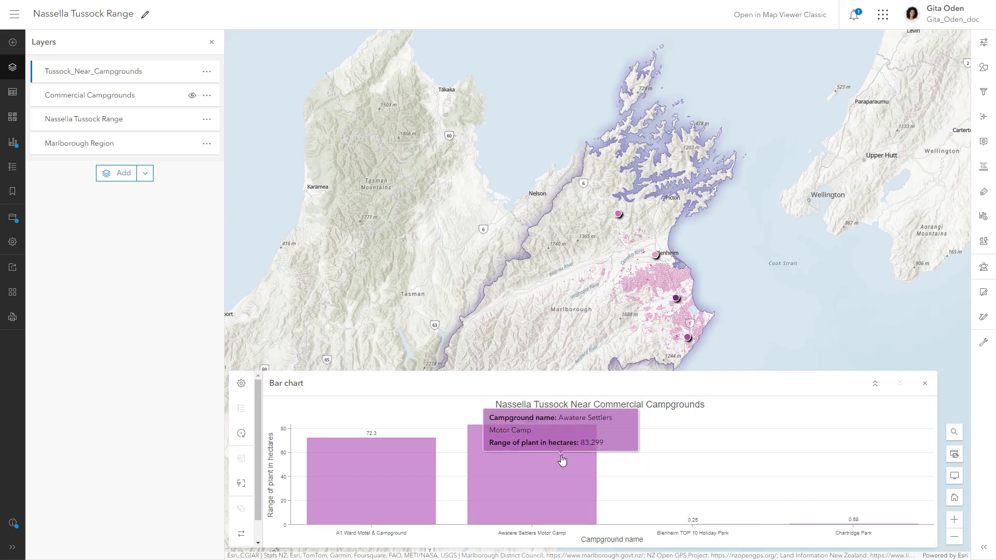
# Cross-highlight the Awatere and A1 Ward campgrounds from their bars, then save the map.
pyautogui.click(556, 481)
pyautogui.click(408, 474)
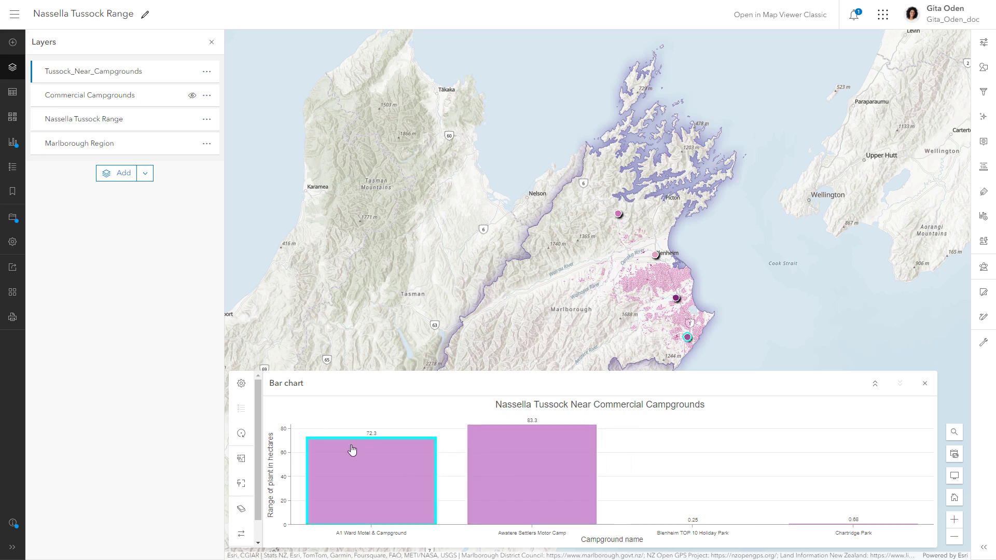
pyautogui.click(17, 222)
pyautogui.click(66, 223)
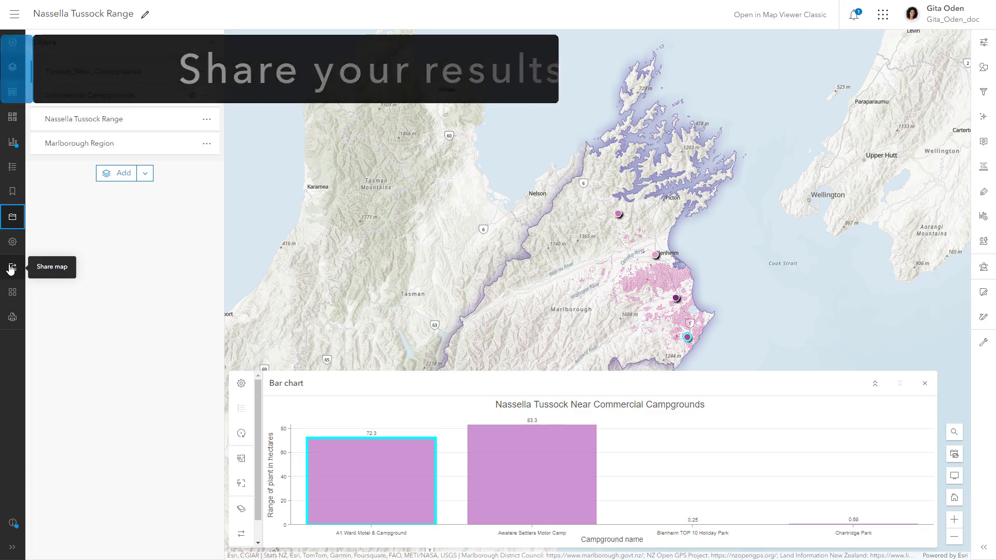
# Change the map's sharing from public to Organization, then bring up the Create app options.
pyautogui.click(11, 268)
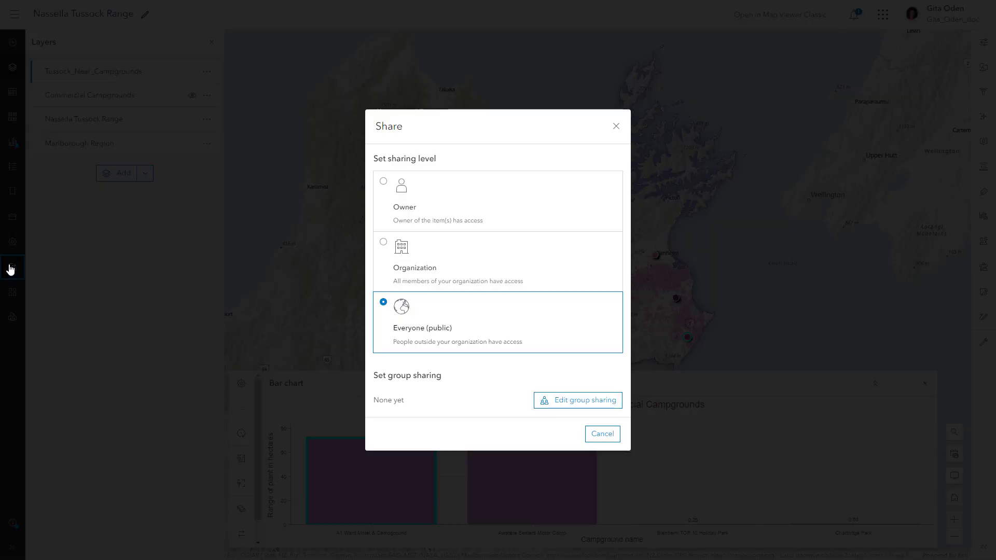
pyautogui.click(424, 258)
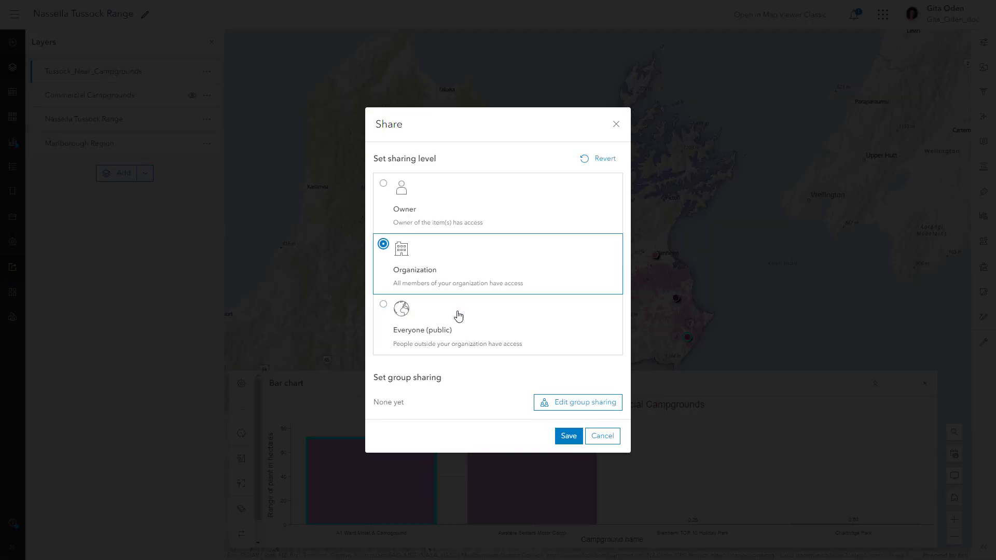
pyautogui.click(560, 439)
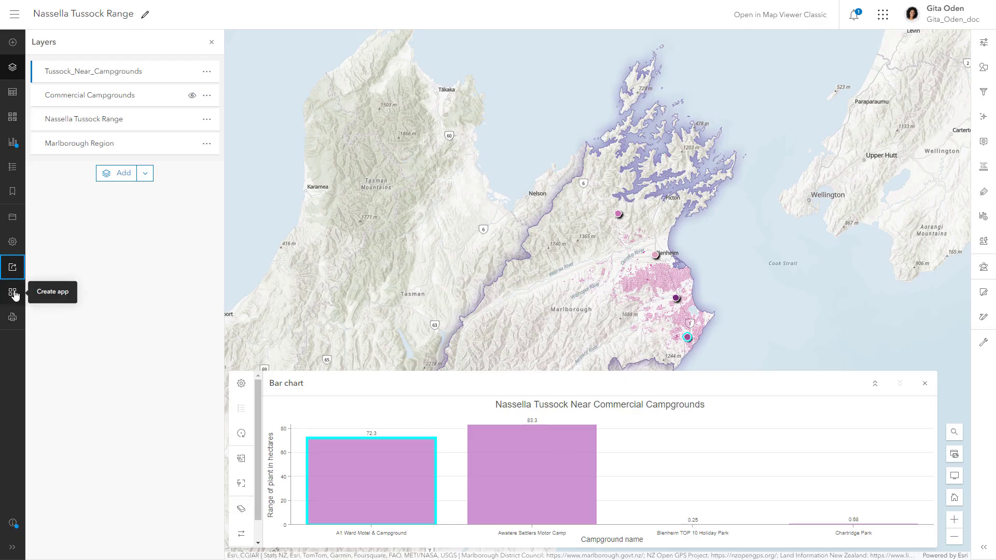
pyautogui.click(14, 294)
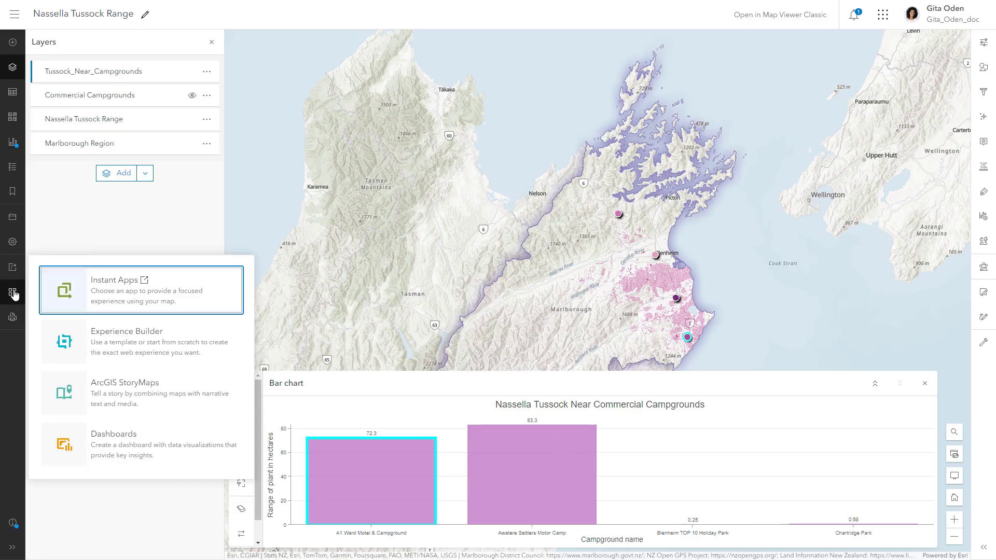